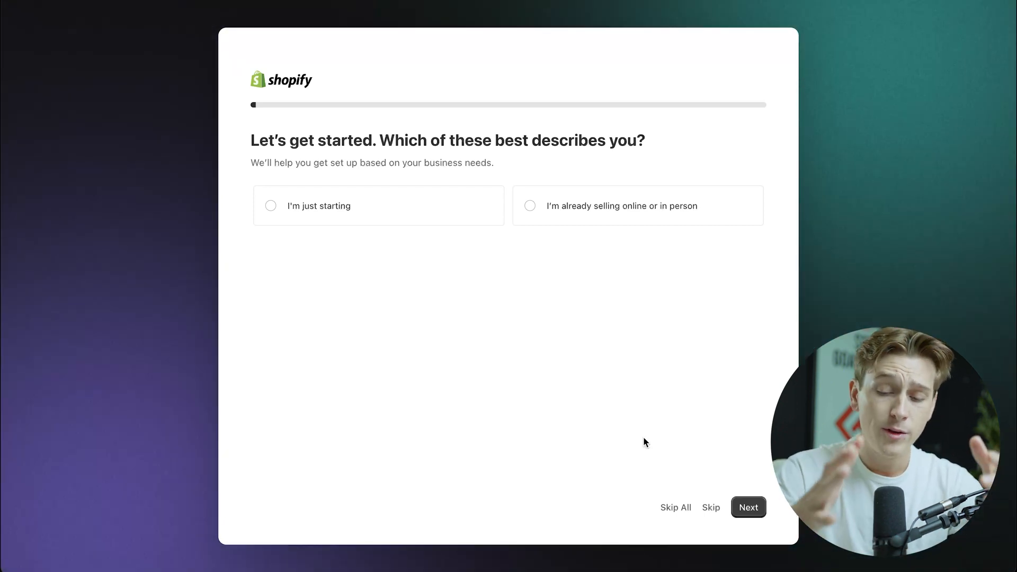
- Skip all the onboarding questions and confirm United States as the business location
{"action": "left_click", "coordinate": [676, 510]}
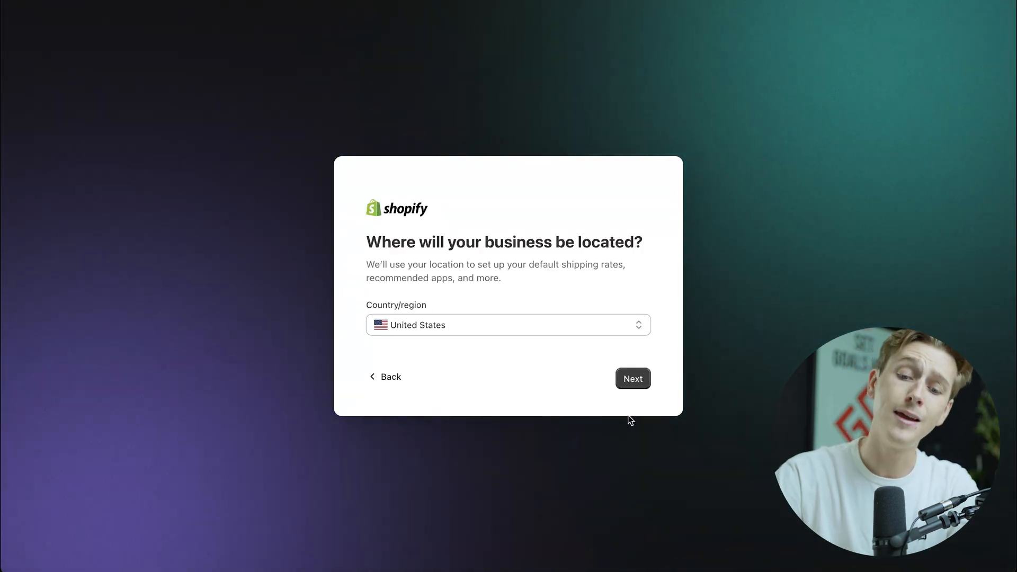
{"action": "left_click", "coordinate": [631, 379]}
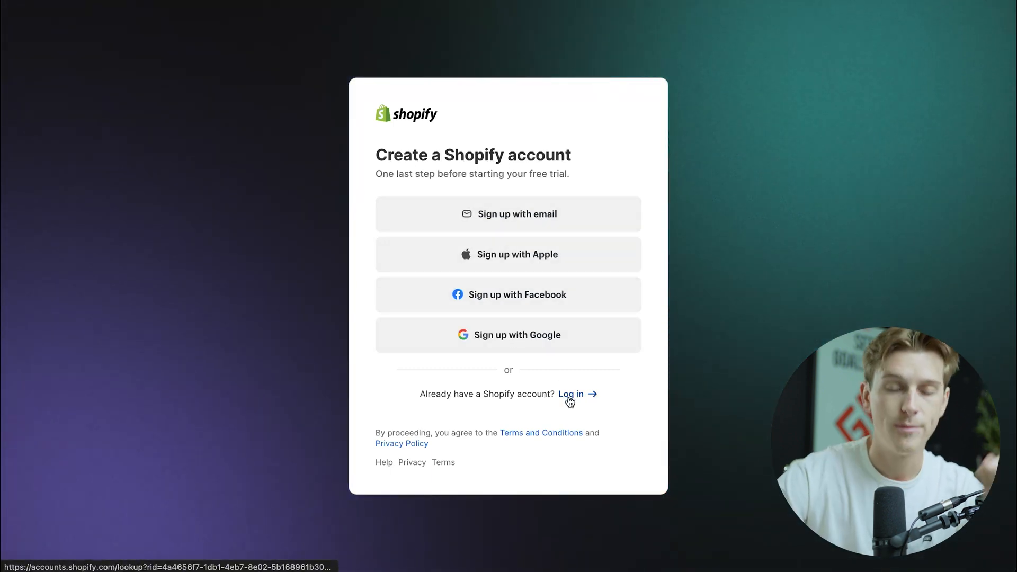
- Create the Shopify account by signing up with an email address and entering the account password
{"action": "left_click", "coordinate": [540, 226]}
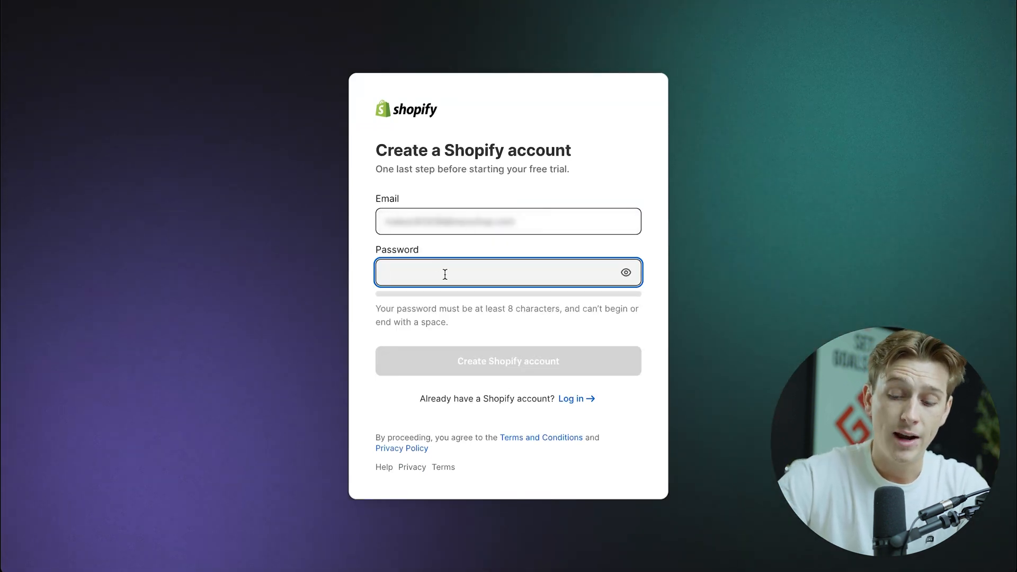
{"action": "type", "text": "••••••••••"}
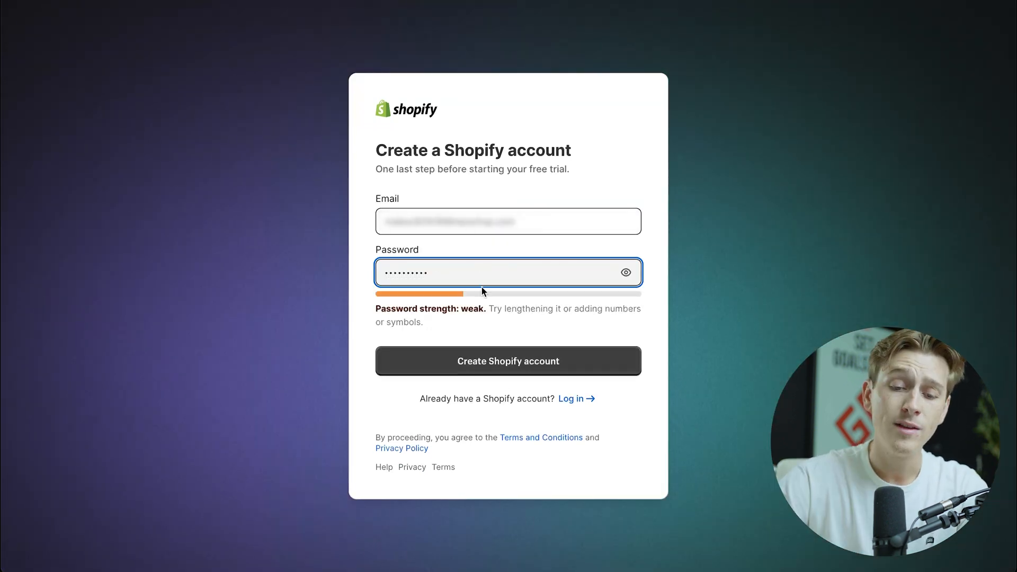
{"action": "left_click", "coordinate": [490, 360]}
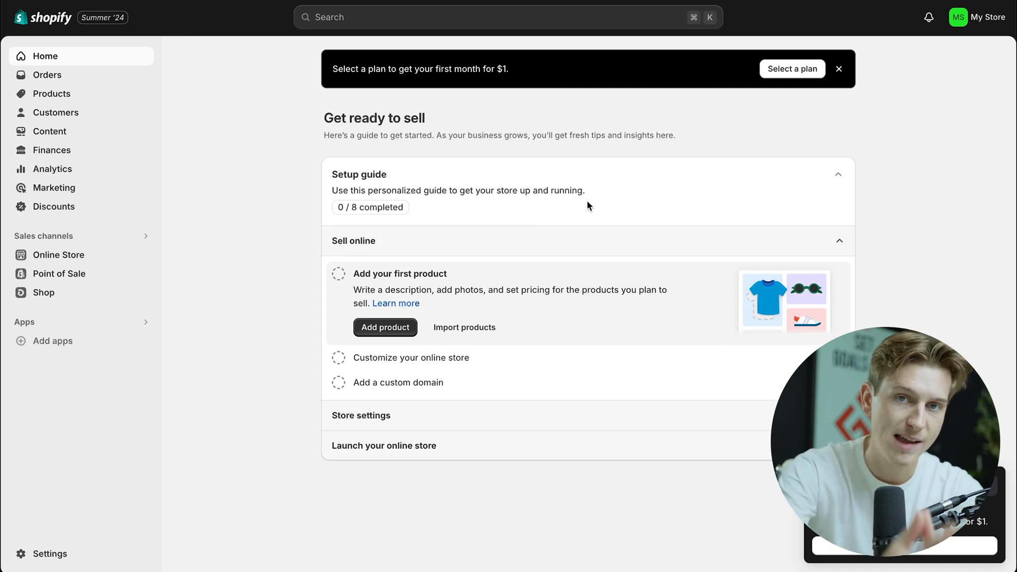
- Go to the online store's themes, look through the available ones, and open the current Dawn theme for customization
{"action": "left_click_drag", "start_coordinate": [318, 176], "coordinate": [422, 179]}
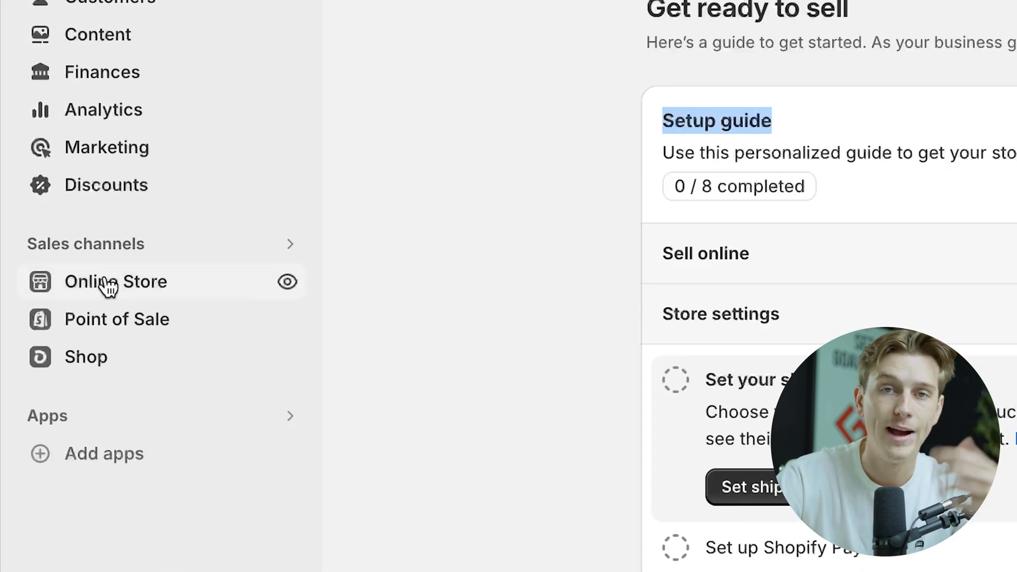
{"action": "left_click", "coordinate": [109, 284]}
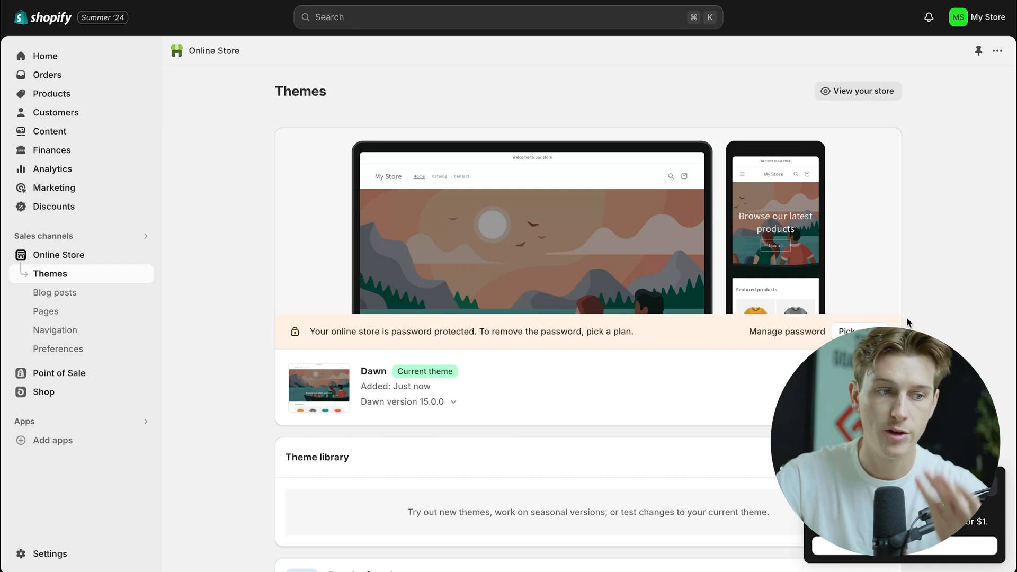
{"action": "scroll", "coordinate": [907, 318], "scroll_direction": "down", "scroll_amount": 10}
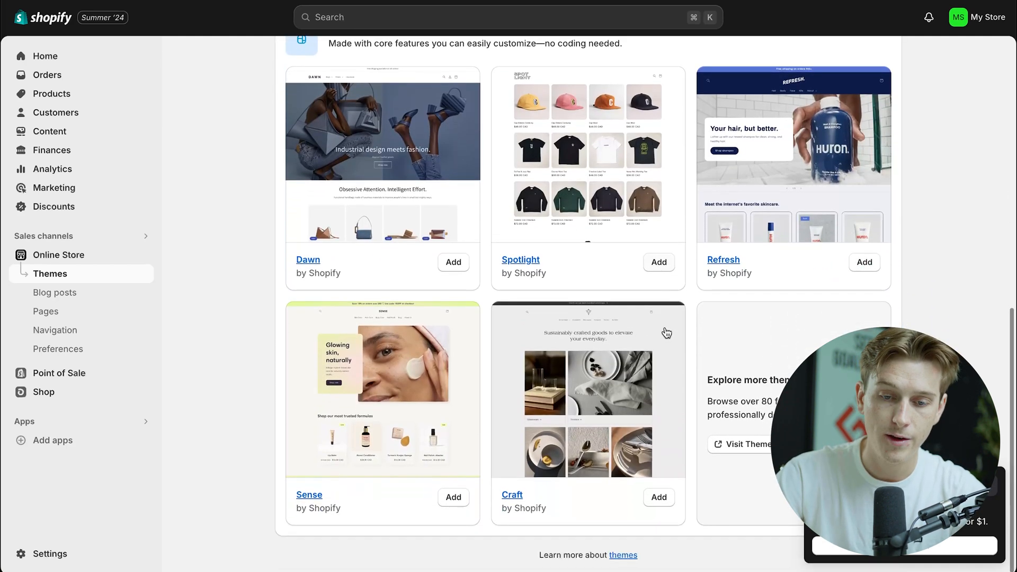
{"action": "scroll", "coordinate": [710, 332], "scroll_direction": "up", "scroll_amount": 10}
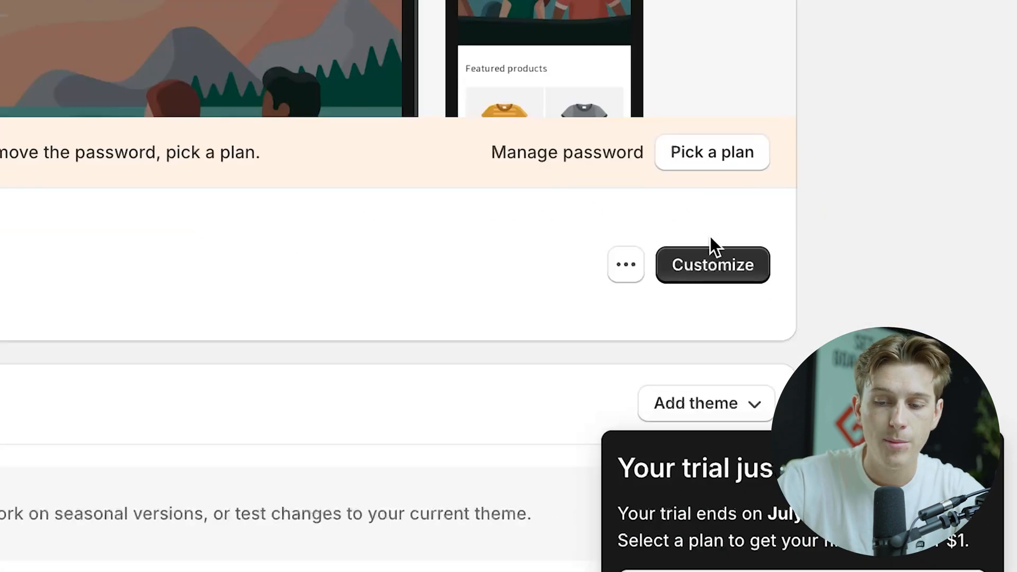
{"action": "left_click", "coordinate": [715, 263]}
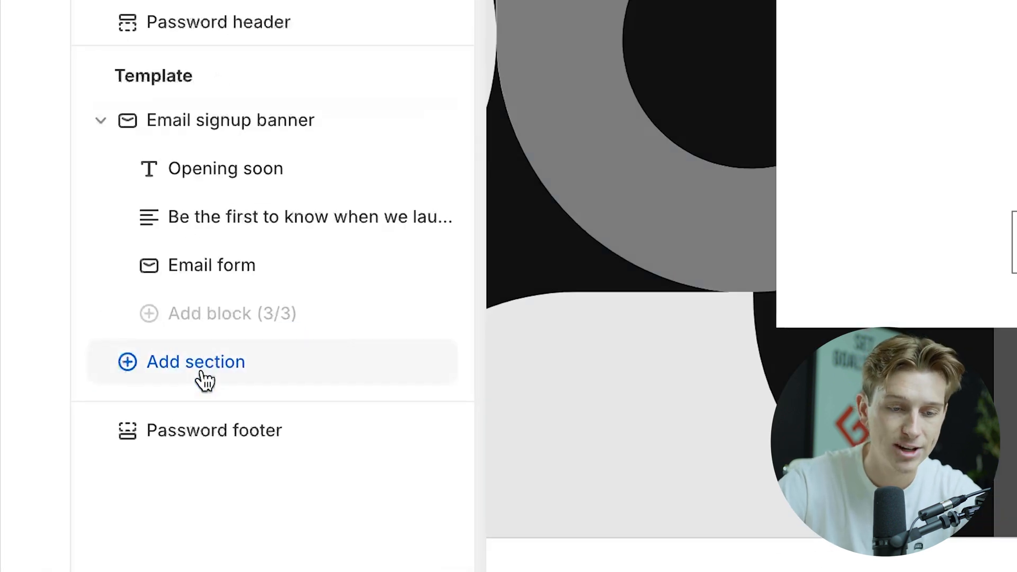
- Add an Image banner section to the template and upload "glacé hero image.png" as its first image
{"action": "left_click", "coordinate": [203, 375]}
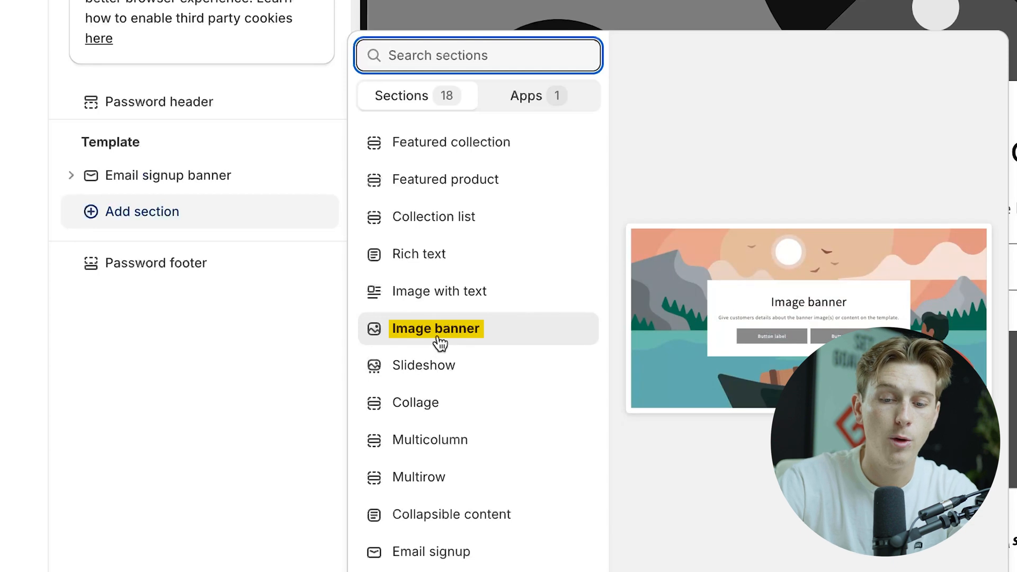
{"action": "left_click", "coordinate": [437, 341]}
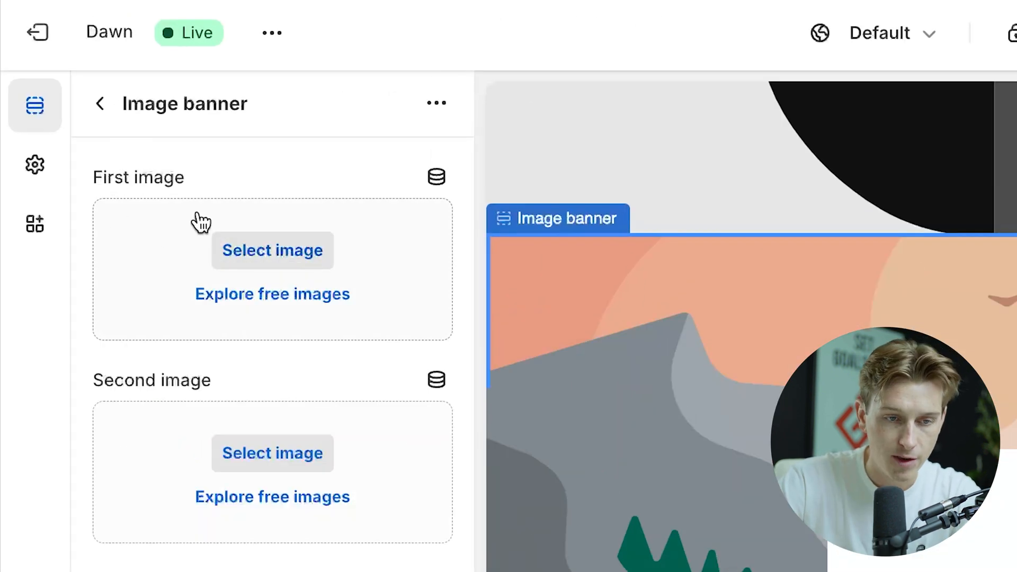
{"action": "left_click", "coordinate": [245, 250]}
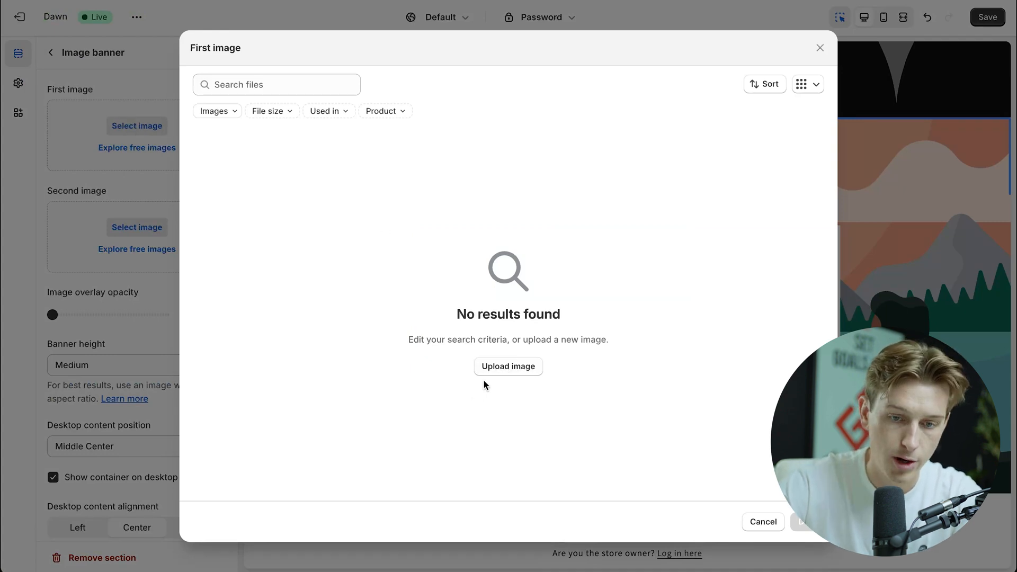
{"action": "left_click", "coordinate": [483, 370]}
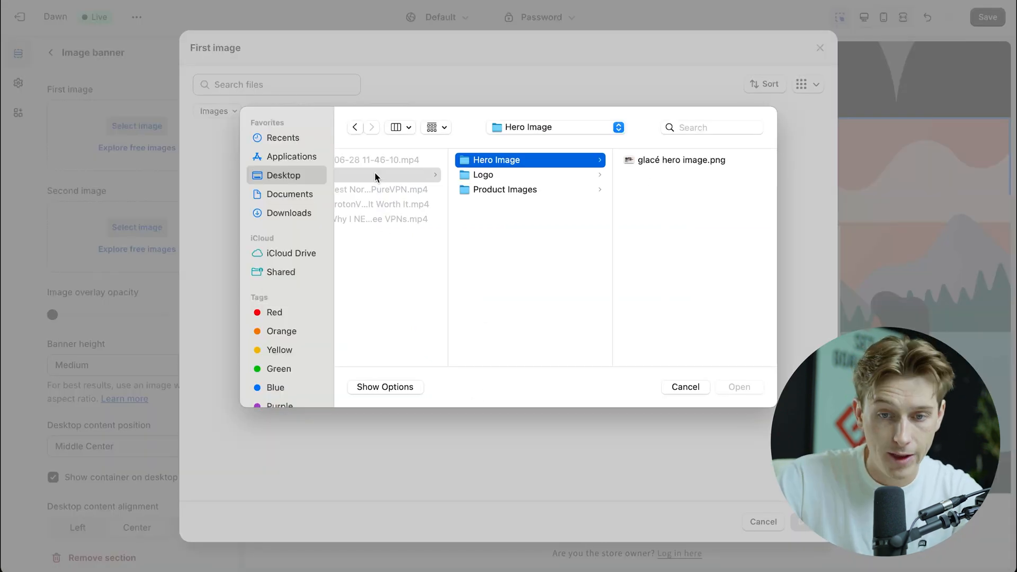
{"action": "key", "text": "Right"}
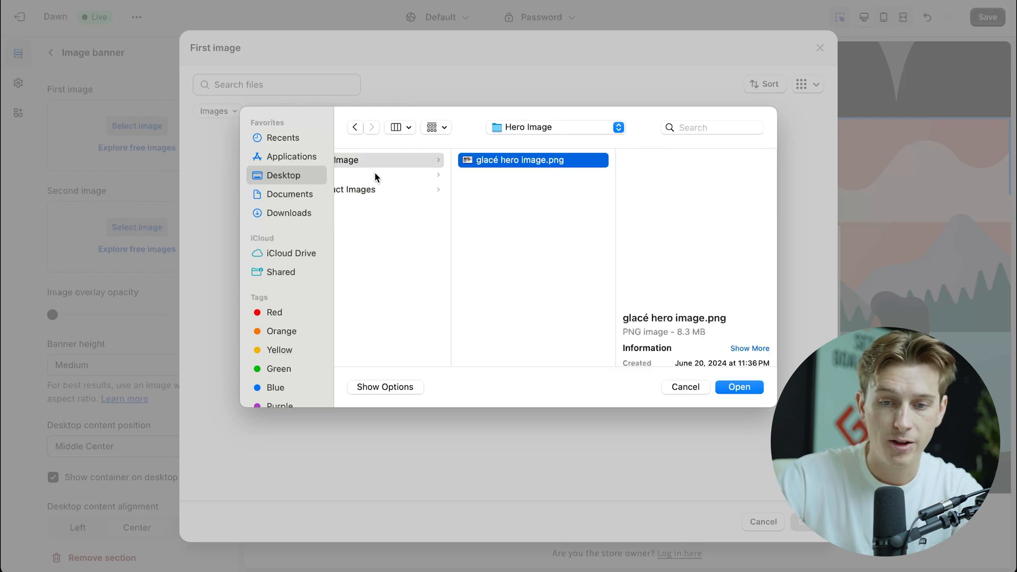
{"action": "key", "text": "Return"}
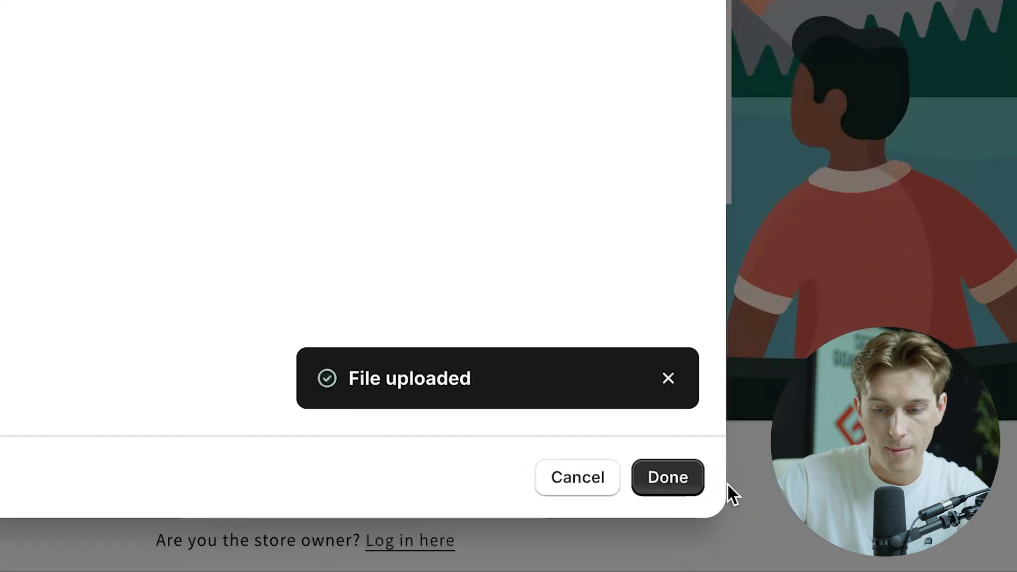
{"action": "left_click", "coordinate": [681, 483]}
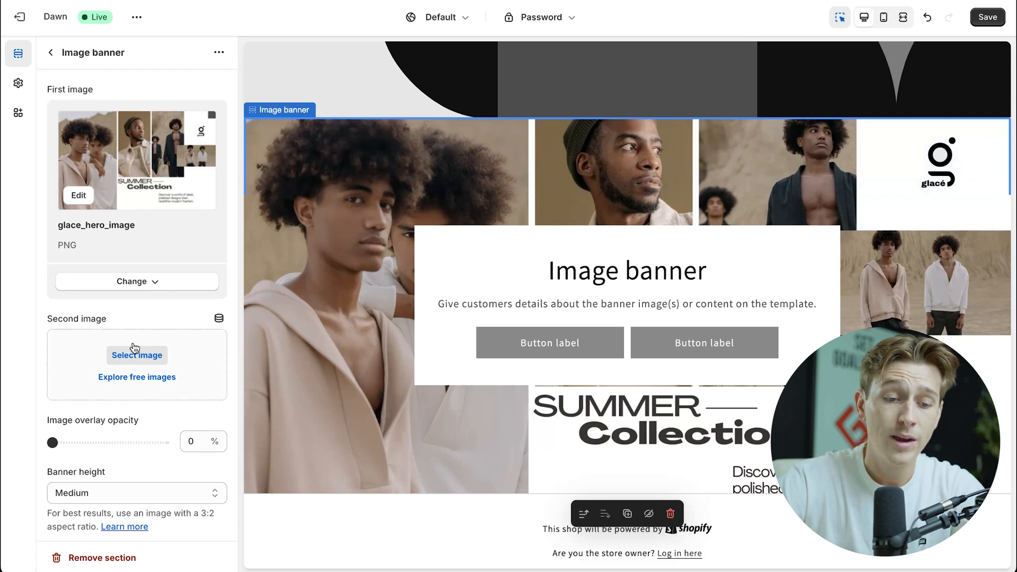
- Set the image banner's overlay opacity to 60%
{"action": "left_click", "coordinate": [146, 128]}
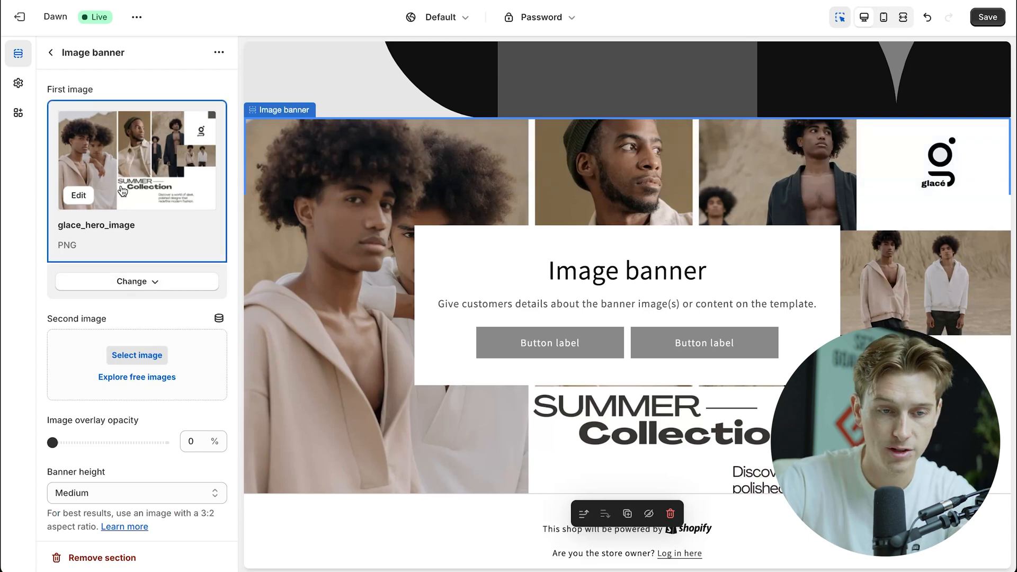
{"action": "scroll", "coordinate": [138, 318], "scroll_direction": "down", "scroll_amount": 3}
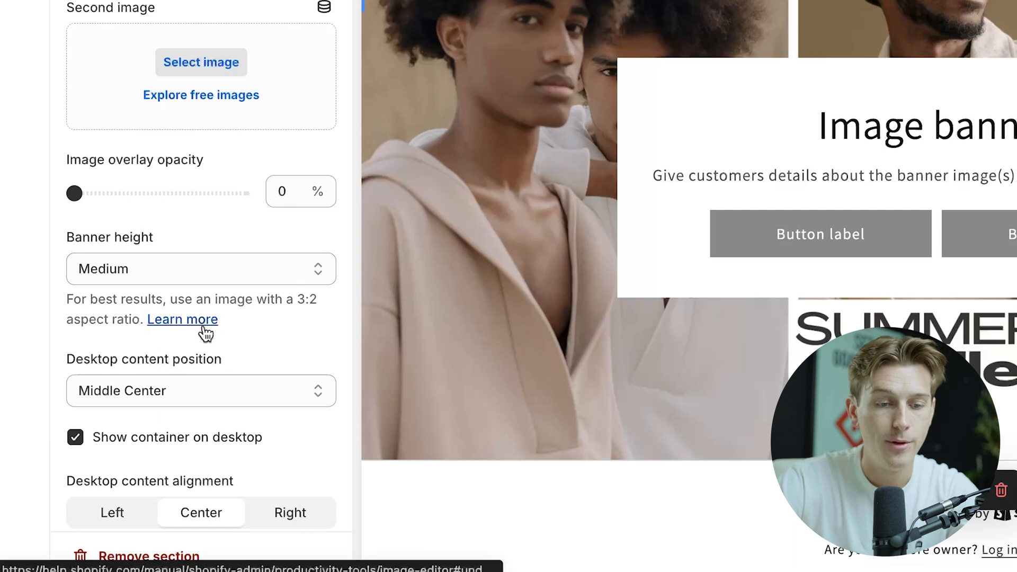
{"action": "scroll", "coordinate": [206, 334], "scroll_direction": "down", "scroll_amount": 1}
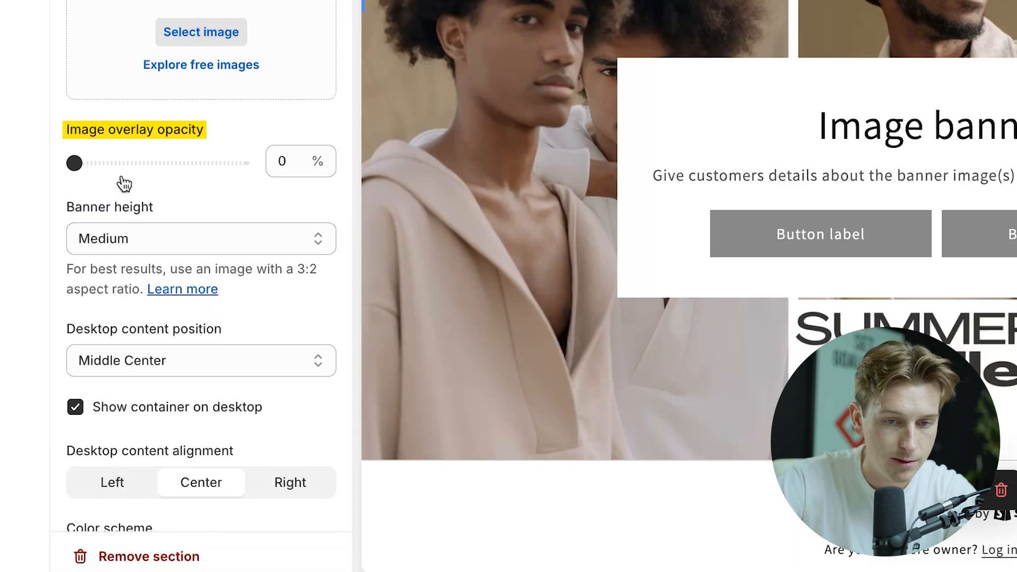
{"action": "left_click_drag", "start_coordinate": [77, 164], "coordinate": [180, 148]}
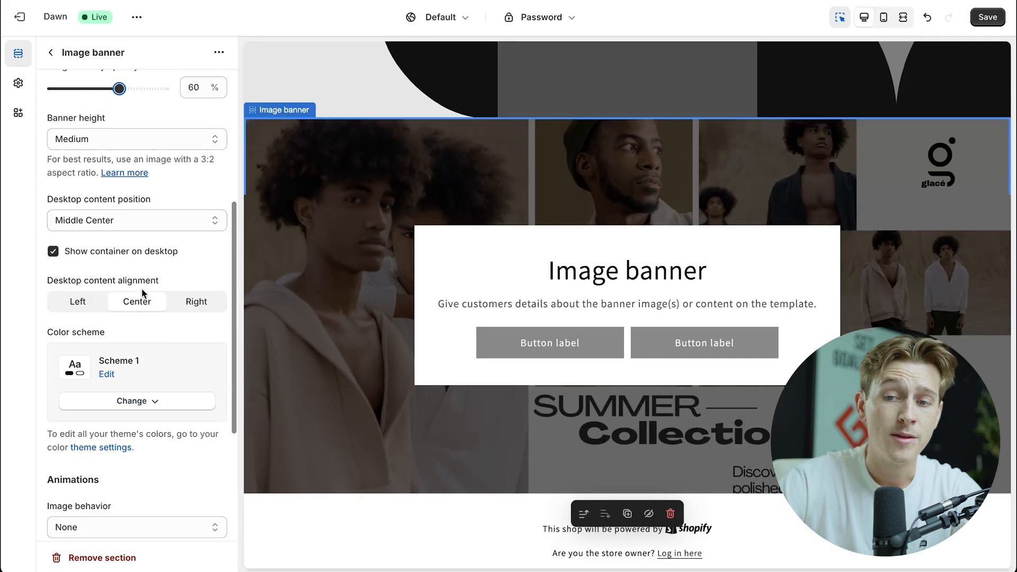
- Change the image banner's heading text to "Glace" and set its heading size to Large
{"action": "scroll", "coordinate": [142, 293], "scroll_direction": "up", "scroll_amount": 6}
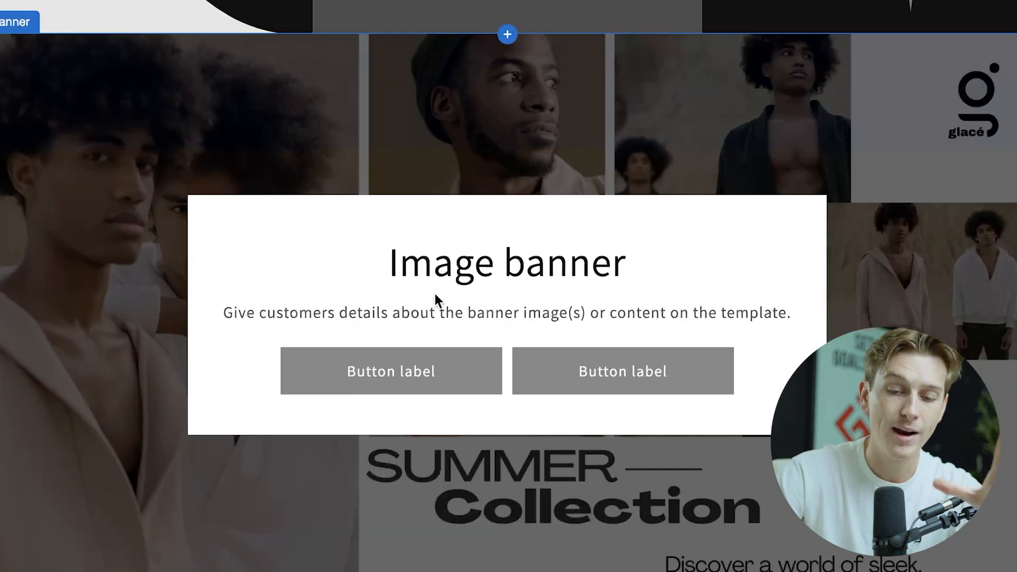
{"action": "left_click", "coordinate": [448, 276]}
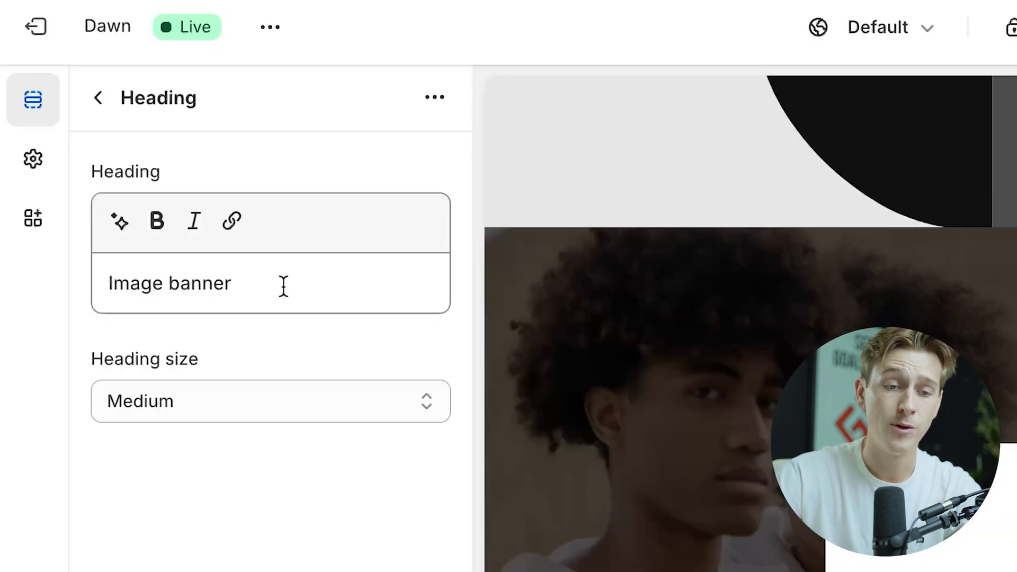
{"action": "left_click", "coordinate": [285, 286]}
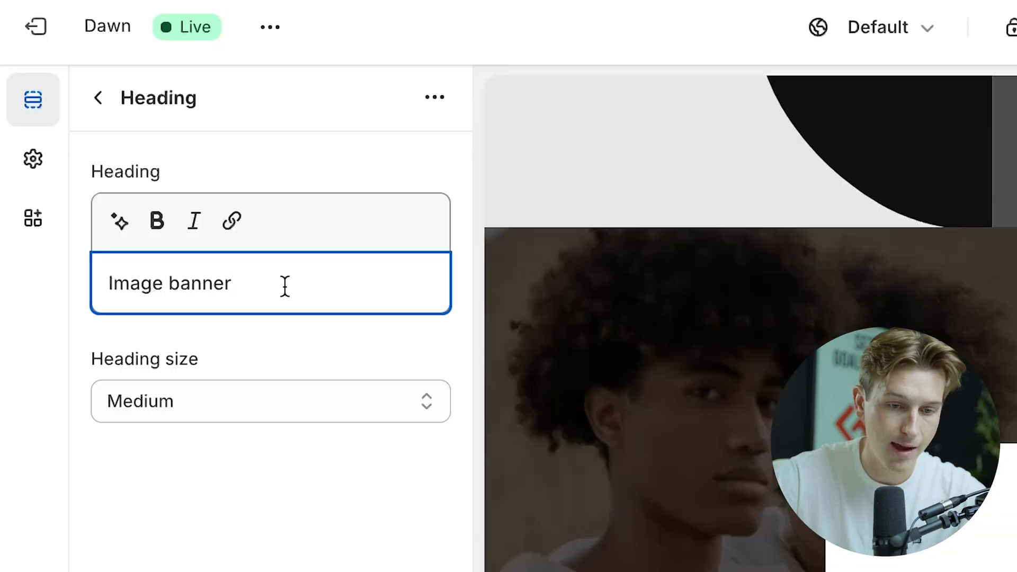
{"action": "triple_click", "coordinate": [285, 286]}
{"action": "key", "text": "BackSpace"}
{"action": "type", "text": "GLA"}
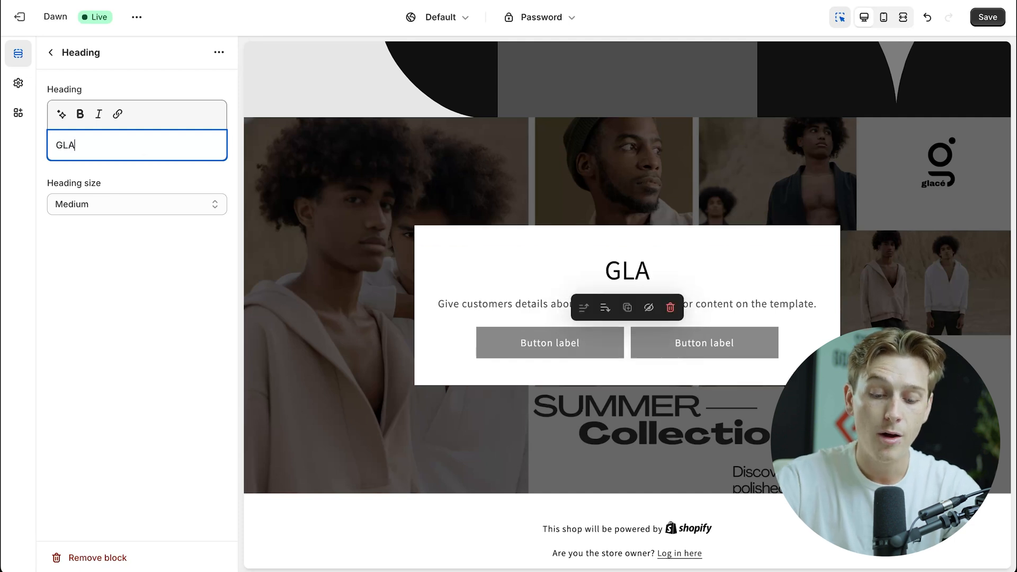
{"action": "type", "text": "Ce"}
{"action": "key", "text": "ctrl+a"}
{"action": "key", "text": "BackSpace"}
{"action": "type", "text": "Glace"}
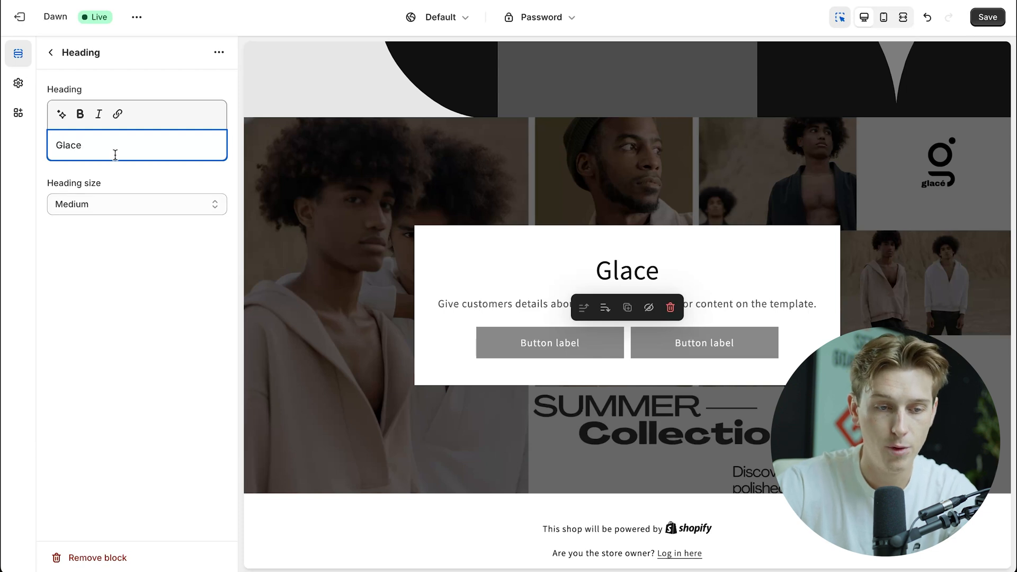
{"action": "left_click", "coordinate": [120, 203]}
{"action": "left_click", "coordinate": [119, 217]}
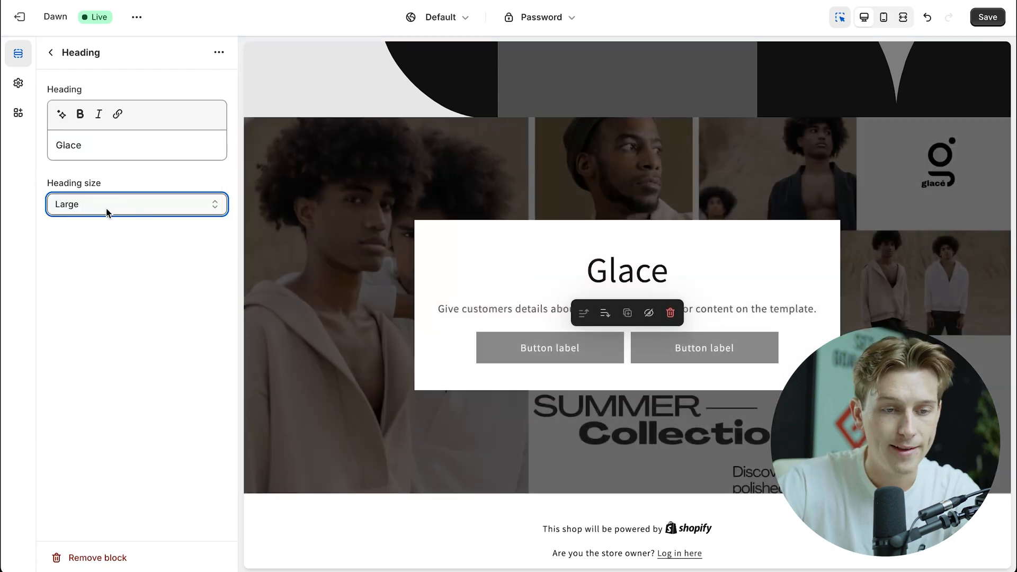
- Replace the banner's description text with "Clothes are cool"
{"action": "left_click", "coordinate": [489, 308]}
{"action": "left_click", "coordinate": [192, 172]}
{"action": "key", "text": "ctrl+a"}
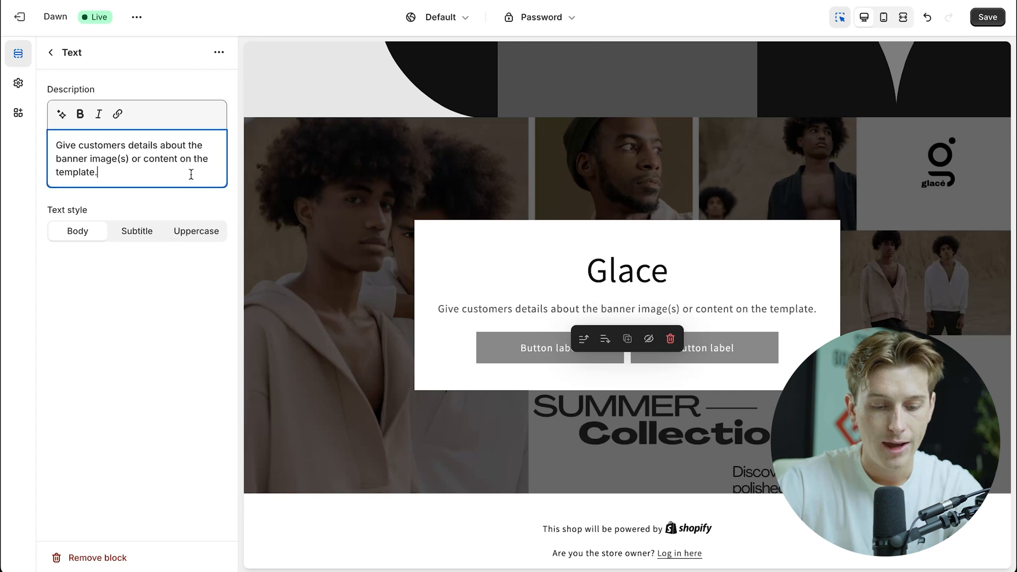
{"action": "key", "text": "BackSpace"}
{"action": "type", "text": "Clothe"}
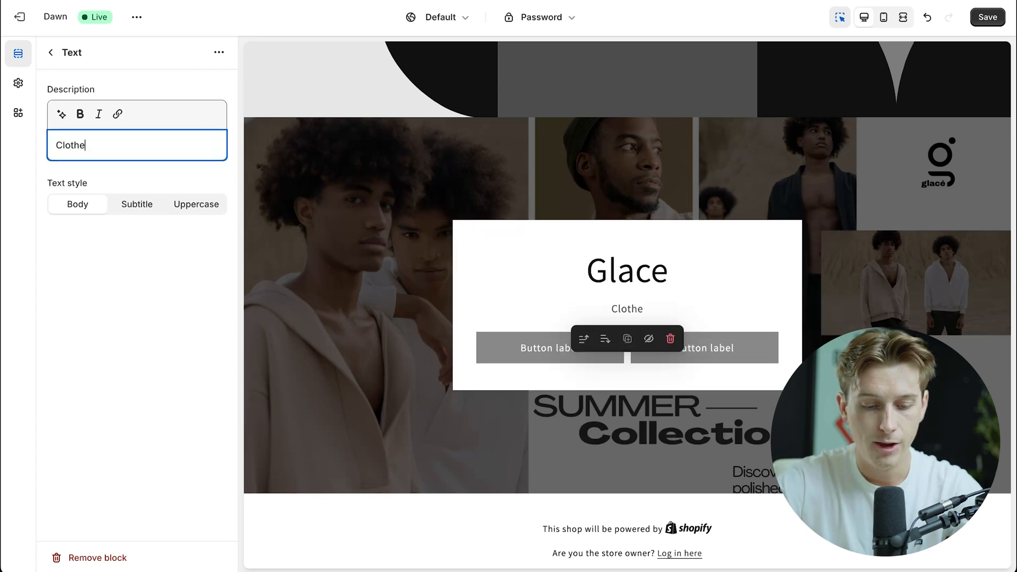
{"action": "type", "text": "s are cool"}
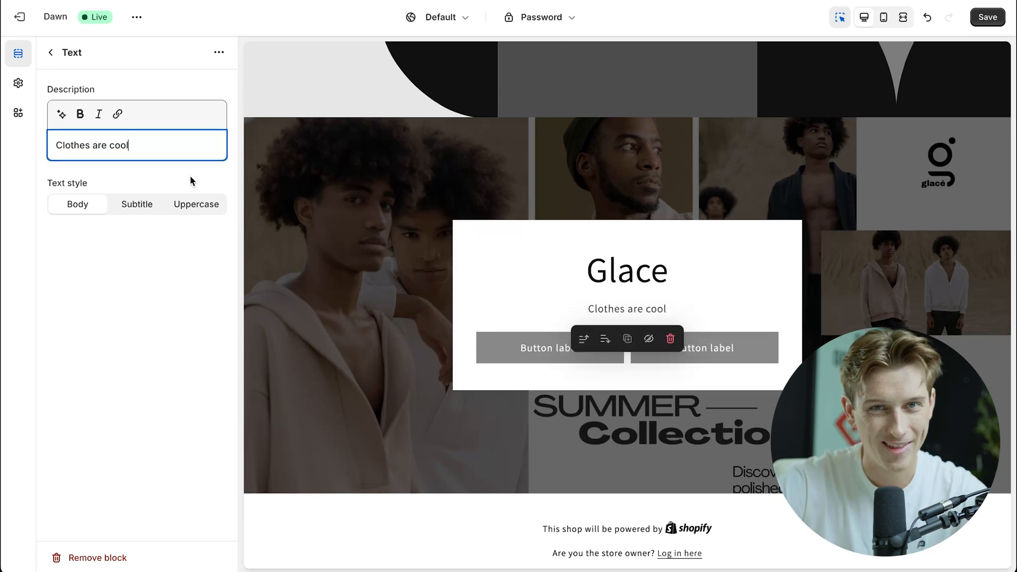
- Change the banner's first button label to "Get started"
{"action": "left_click", "coordinate": [563, 351]}
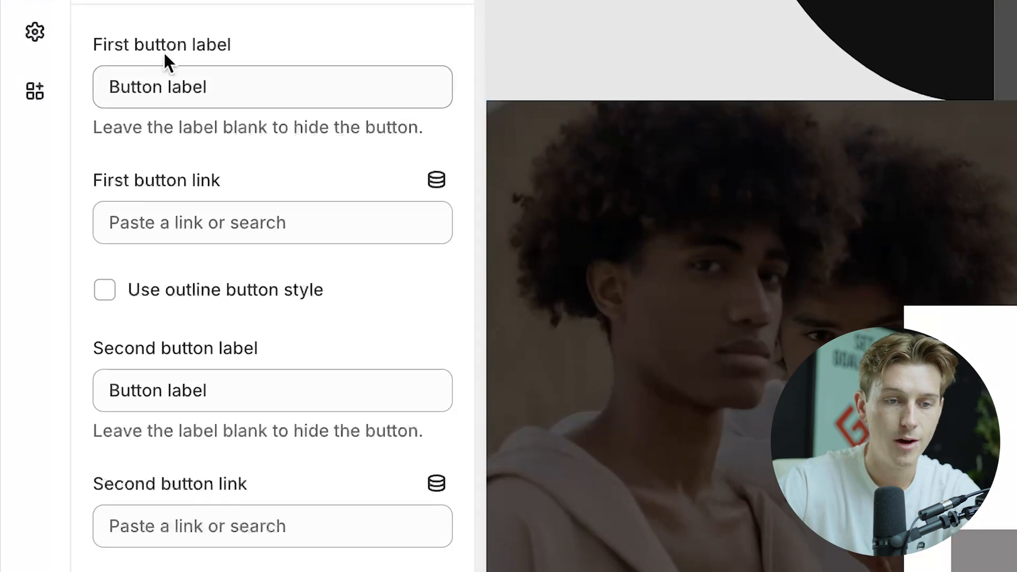
{"action": "left_click", "coordinate": [218, 88]}
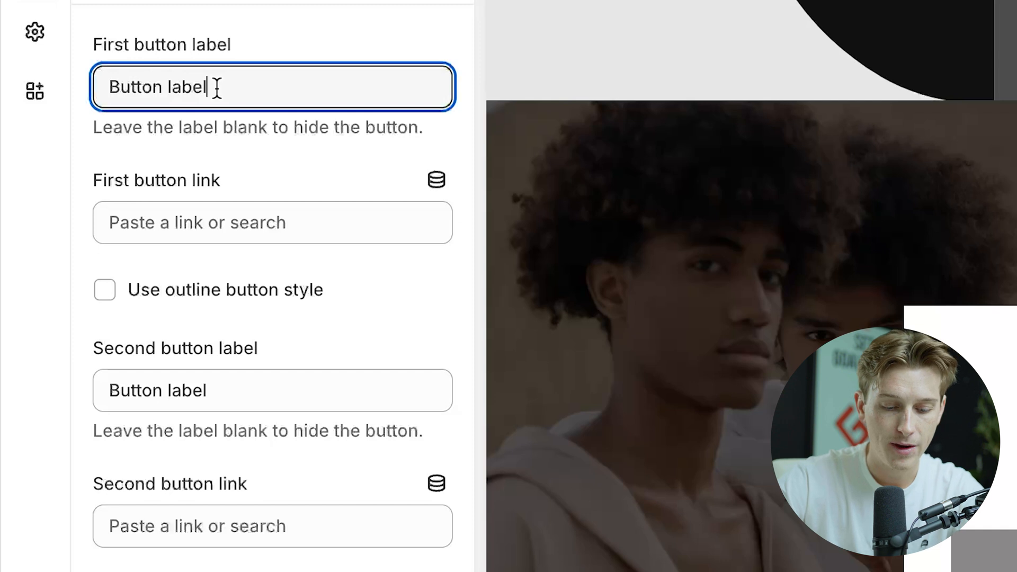
{"action": "key", "text": "ctrl+a"}
{"action": "type", "text": "Get started"}
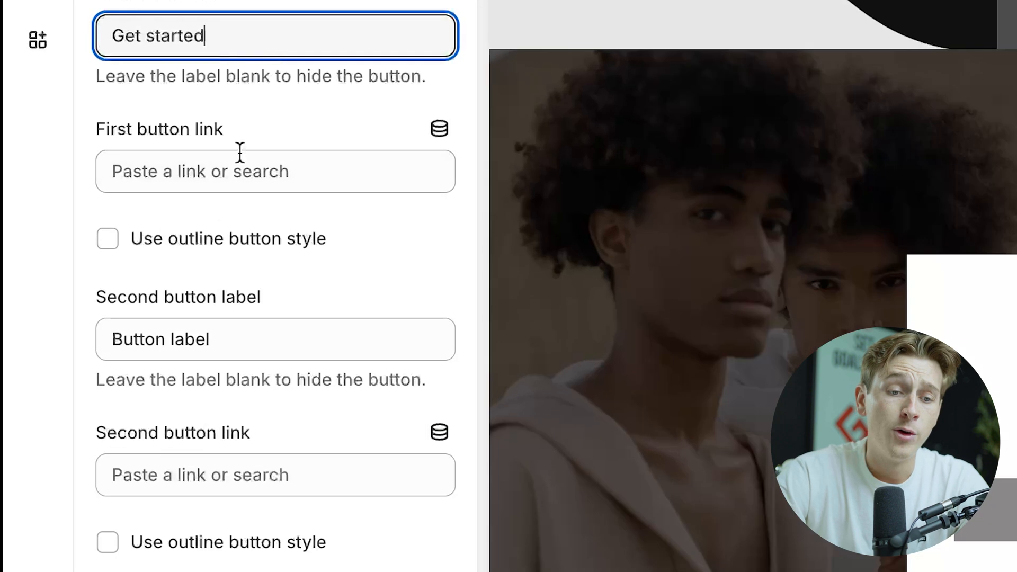
- Look through the product link options for the banner's first button link
{"action": "left_click", "coordinate": [96, 181]}
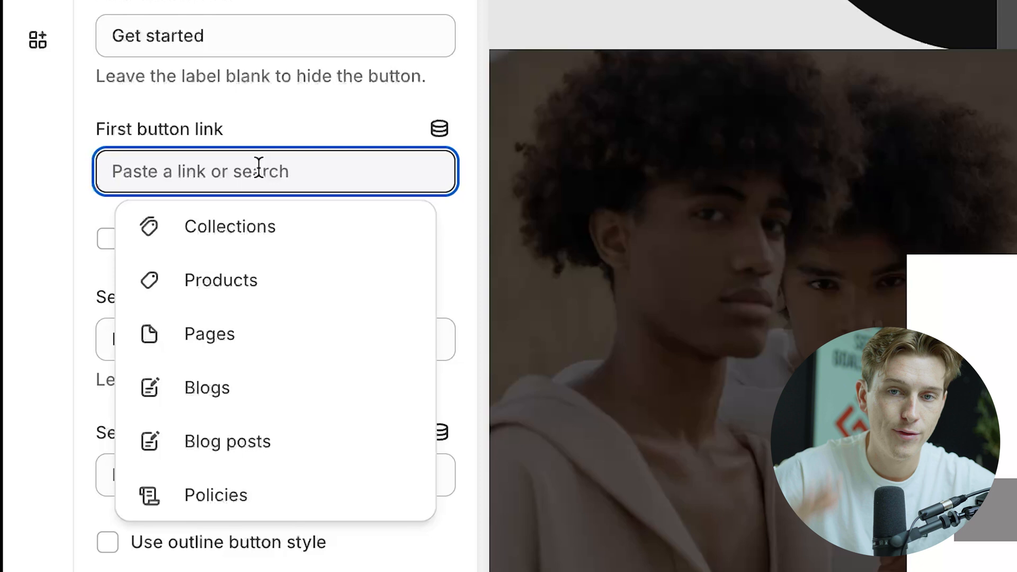
{"action": "left_click", "coordinate": [254, 289]}
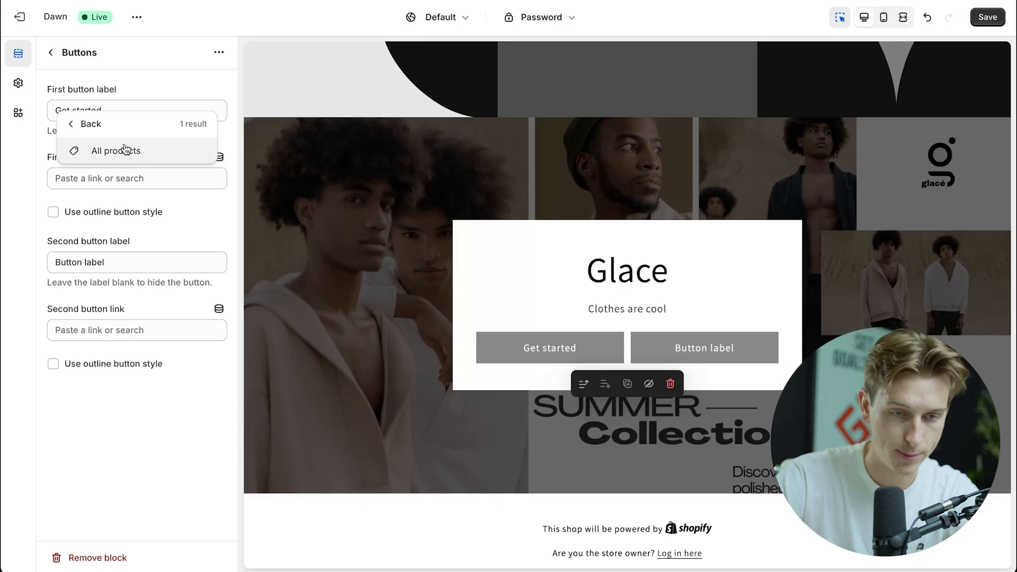
{"action": "left_click", "coordinate": [213, 80]}
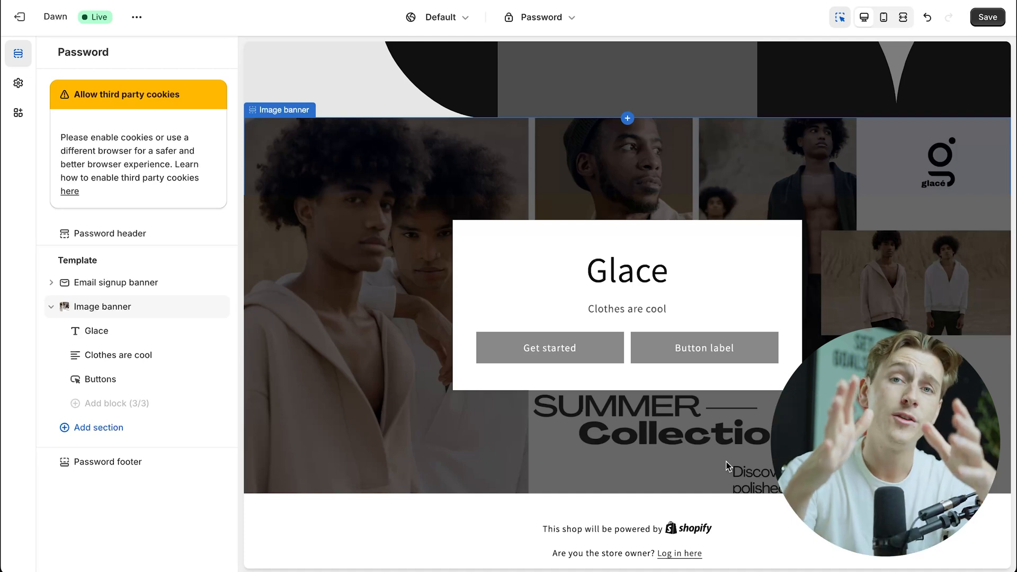
- Exit the theme editor, discarding the unsaved changes, and go to the store's product management page
{"action": "left_click", "coordinate": [20, 16]}
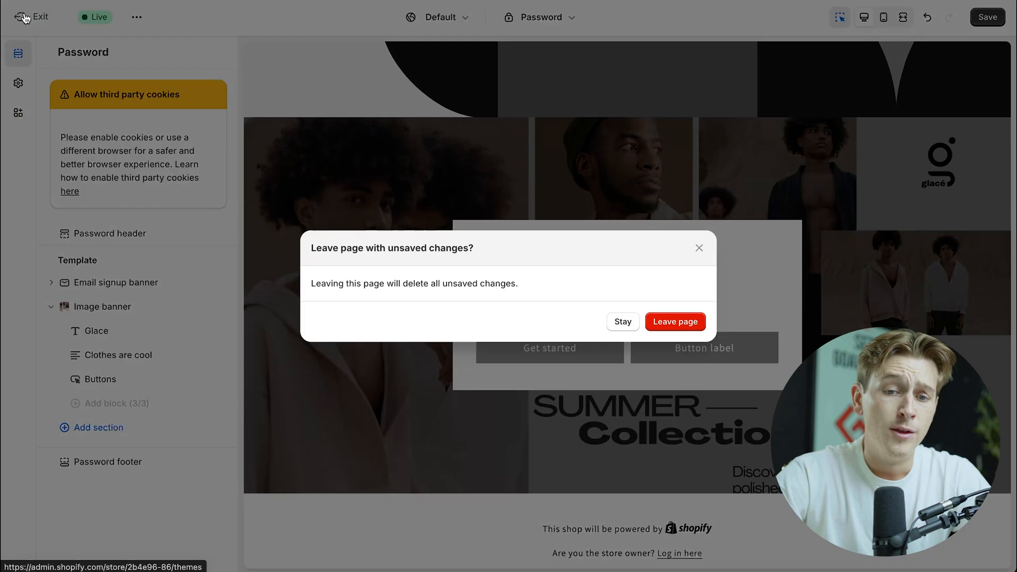
{"action": "left_click", "coordinate": [698, 326]}
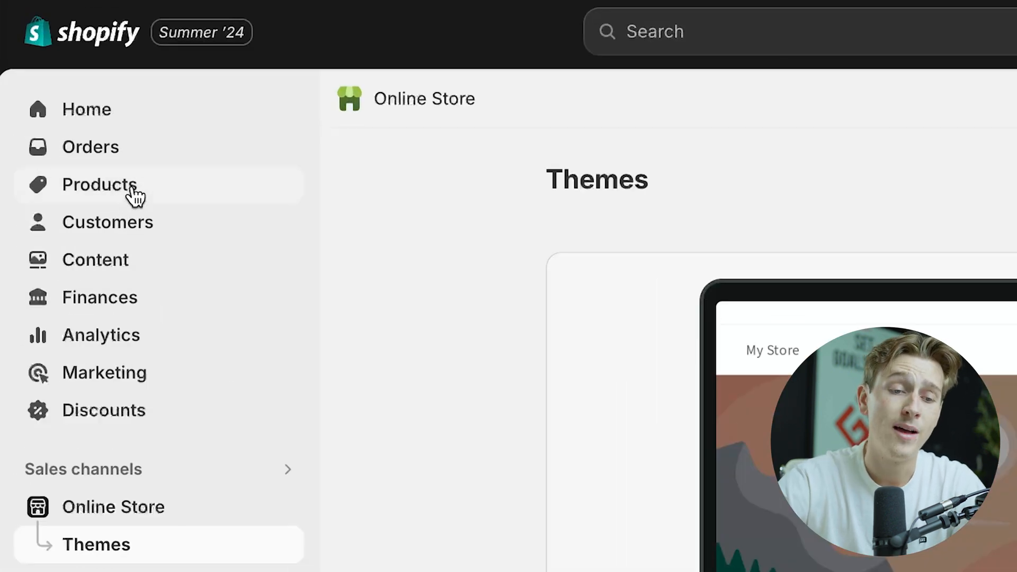
{"action": "left_click", "coordinate": [133, 198]}
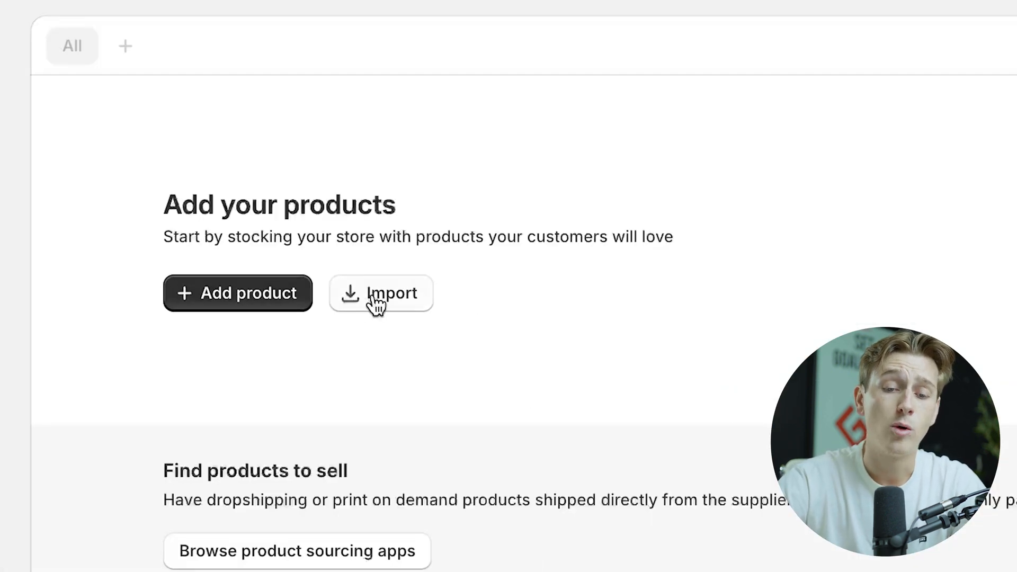
{"action": "left_click", "coordinate": [249, 295]}
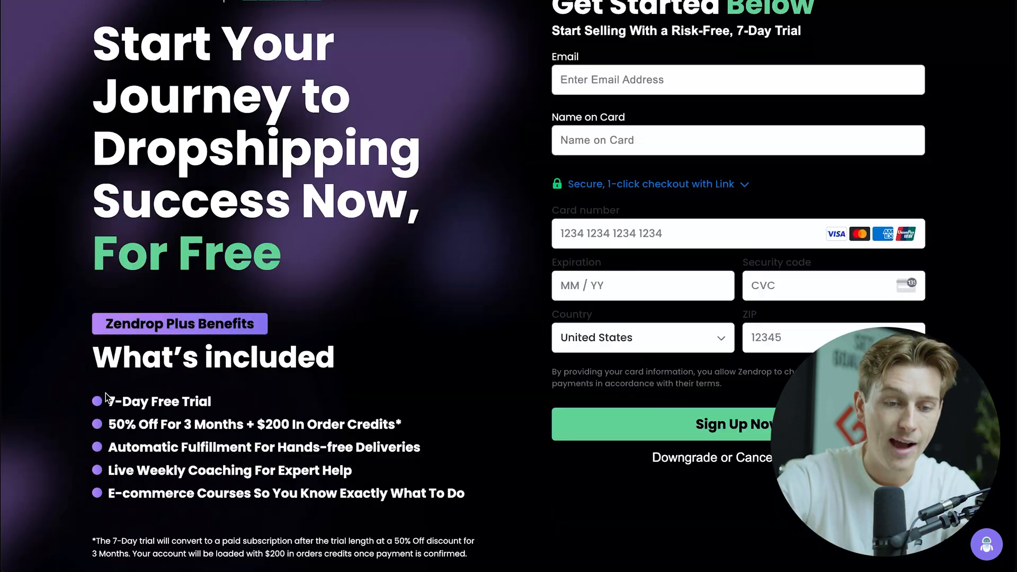
- Switch to the Zendrop sign-up page and review the Zendrop Plus benefits and the free trial form
{"action": "scroll", "coordinate": [167, 314], "scroll_direction": "up", "scroll_amount": 2}
{"action": "scroll", "coordinate": [168, 307], "scroll_direction": "down", "scroll_amount": 2}
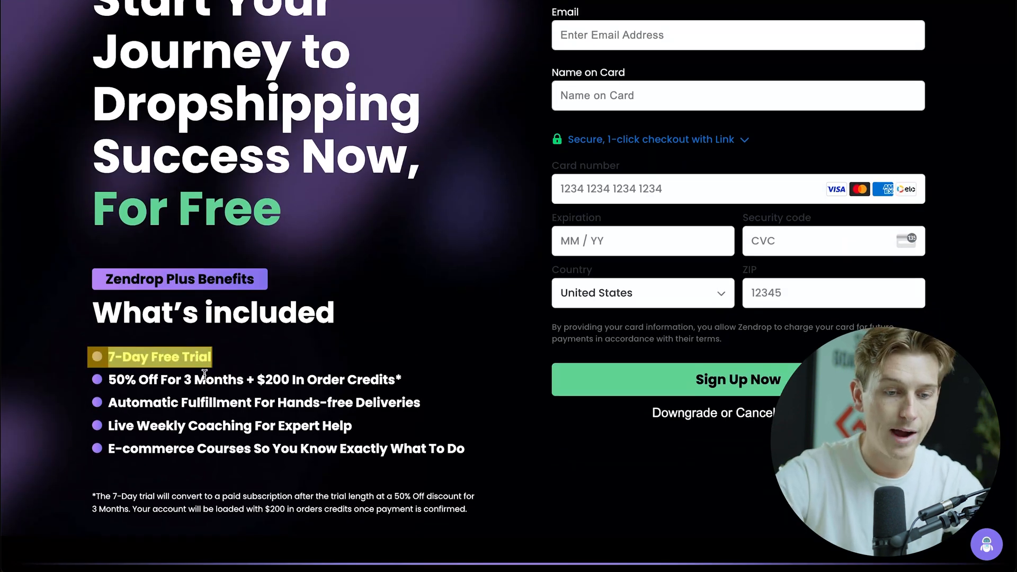
{"action": "left_click_drag", "start_coordinate": [326, 375], "coordinate": [379, 379]}
{"action": "left_click_drag", "start_coordinate": [106, 399], "coordinate": [458, 455]}
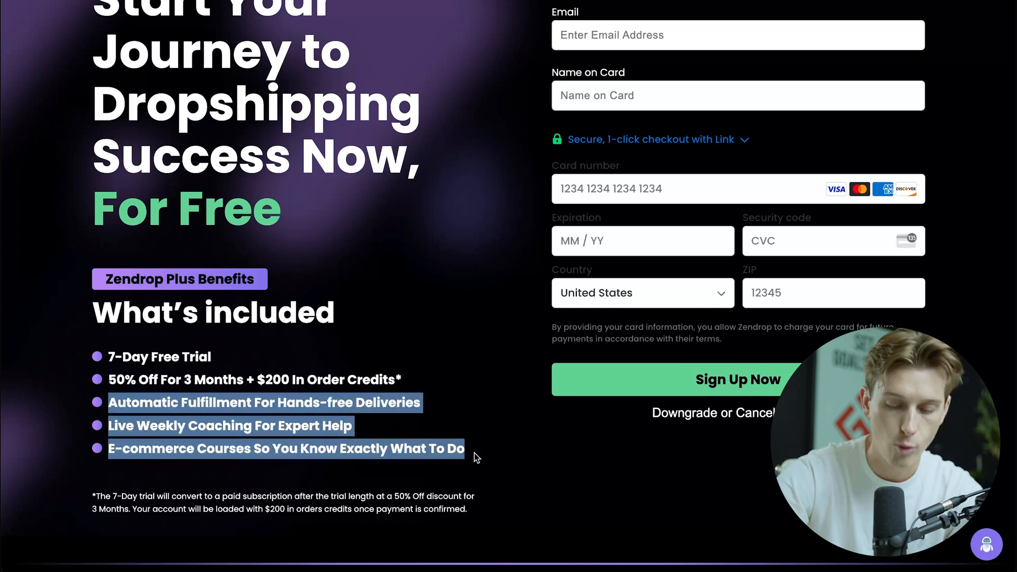
{"action": "scroll", "coordinate": [619, 191], "scroll_direction": "up", "scroll_amount": 2}
{"action": "left_click", "coordinate": [628, 126]}
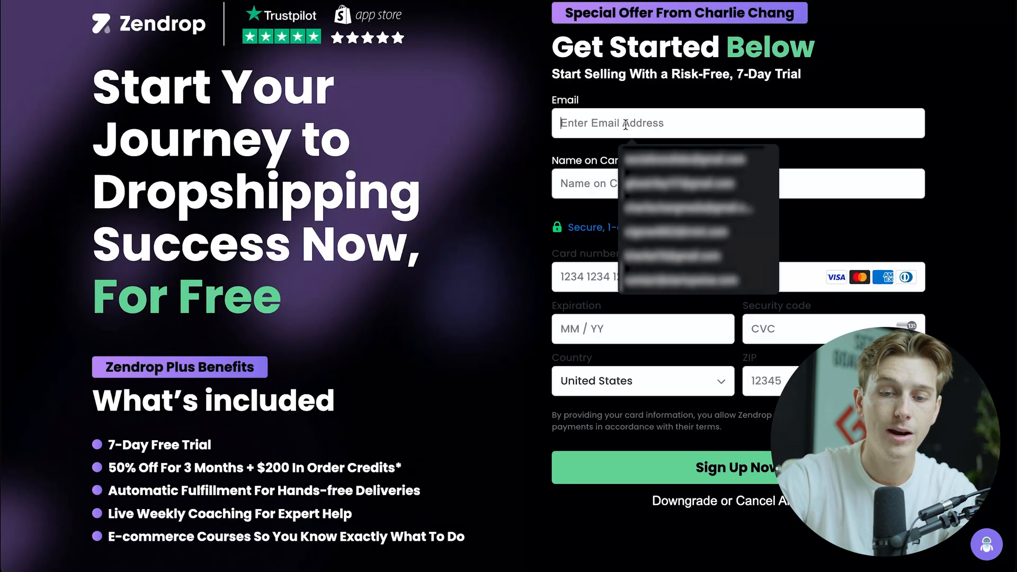
{"action": "left_click", "coordinate": [570, 191]}
{"action": "scroll", "coordinate": [574, 191], "scroll_direction": "down", "scroll_amount": 1}
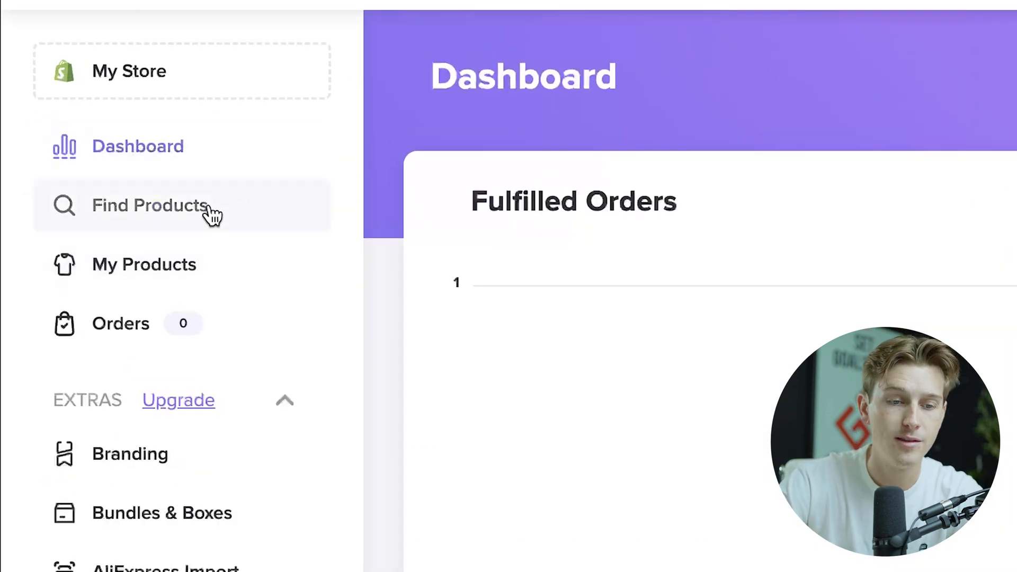
- Find the Chicken Dinosaur Patch among Zendrop's new arrivals and add it to My Products
{"action": "left_click", "coordinate": [186, 273]}
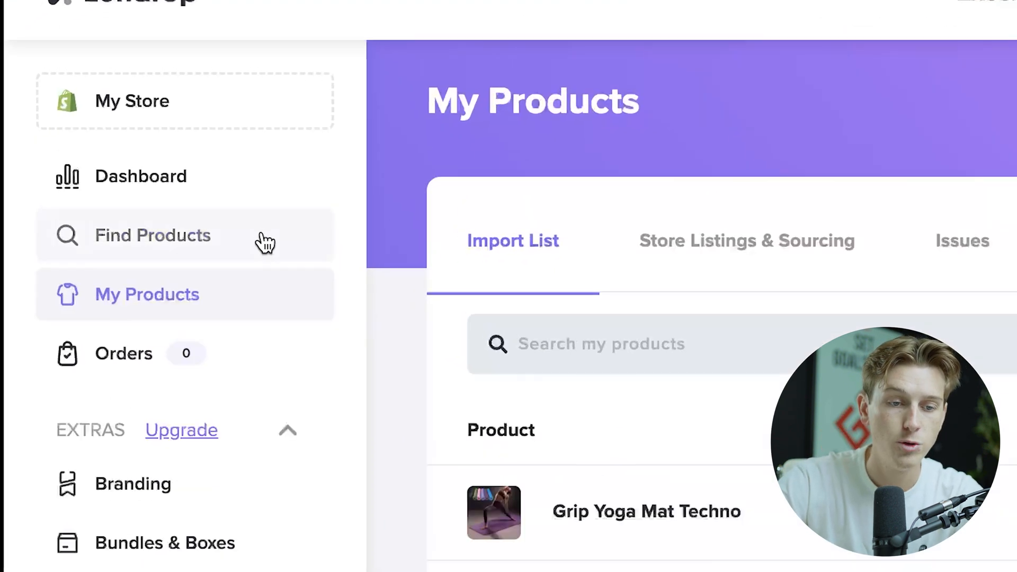
{"action": "left_click", "coordinate": [129, 146]}
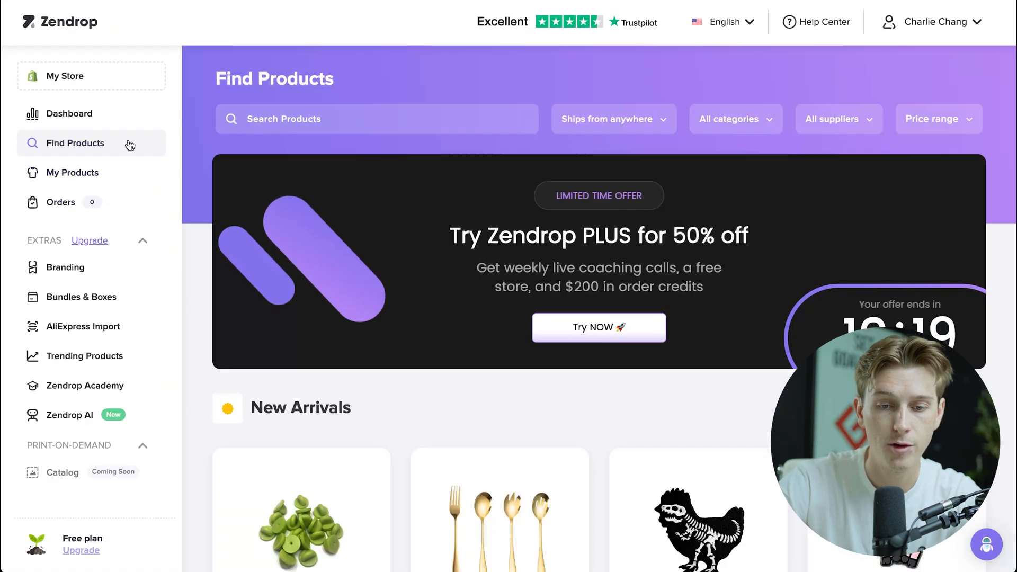
{"action": "scroll", "coordinate": [478, 296], "scroll_direction": "down", "scroll_amount": 2}
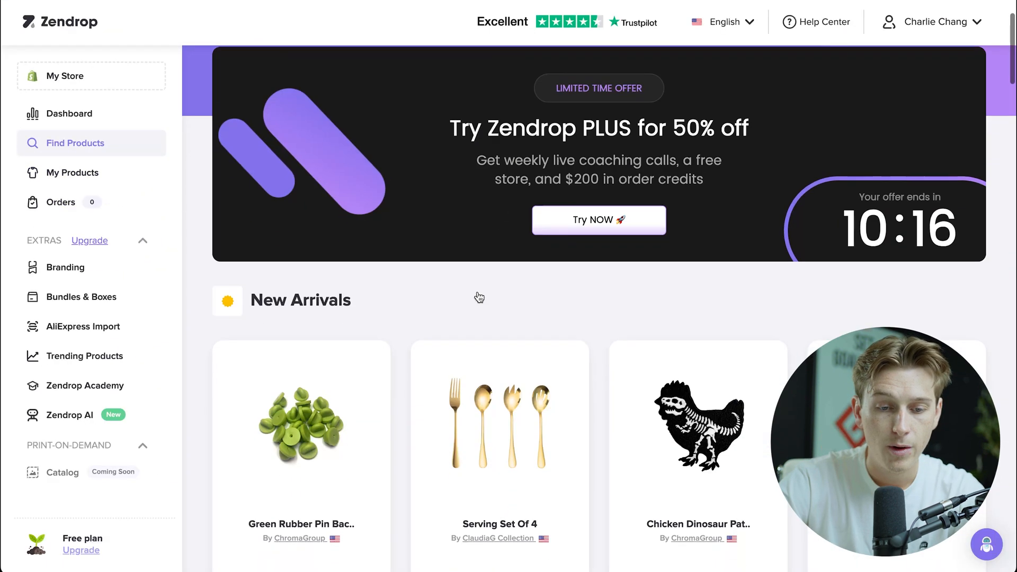
{"action": "scroll", "coordinate": [479, 298], "scroll_direction": "down", "scroll_amount": 4}
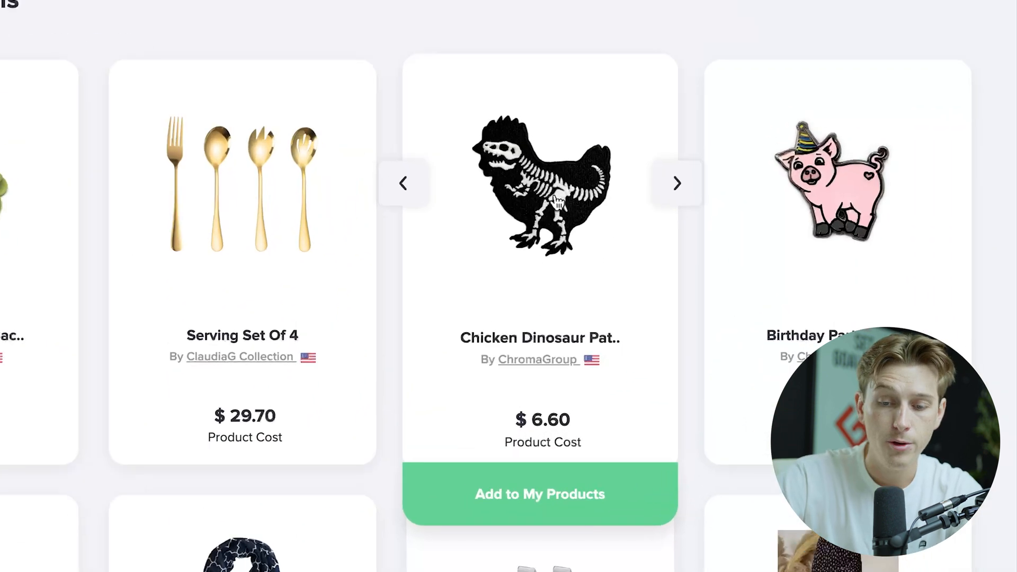
{"action": "left_click", "coordinate": [587, 510]}
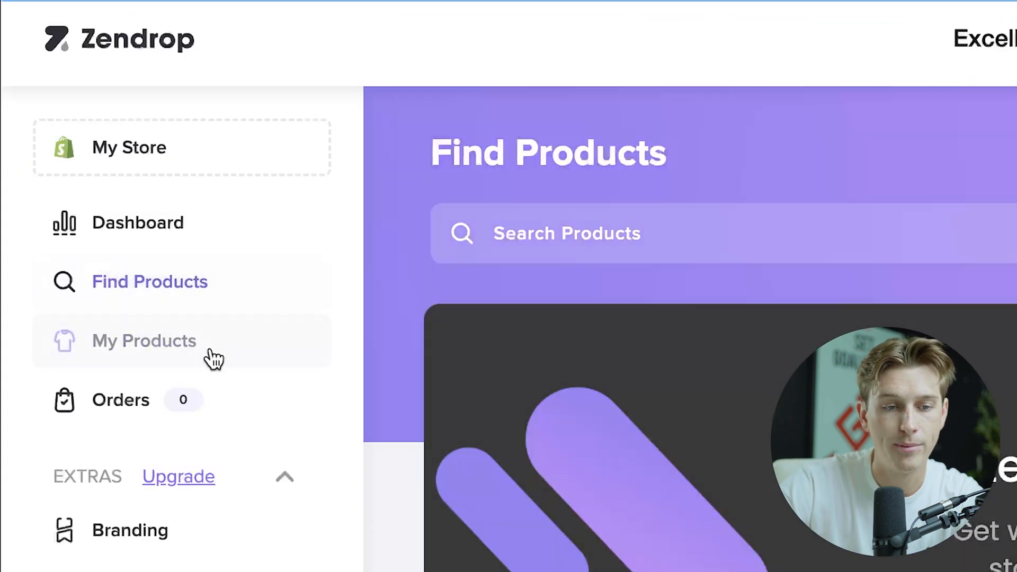
- Publish the Chicken Dinosaur Patch from My Products to the store and open its linked store listing
{"action": "left_click", "coordinate": [207, 358]}
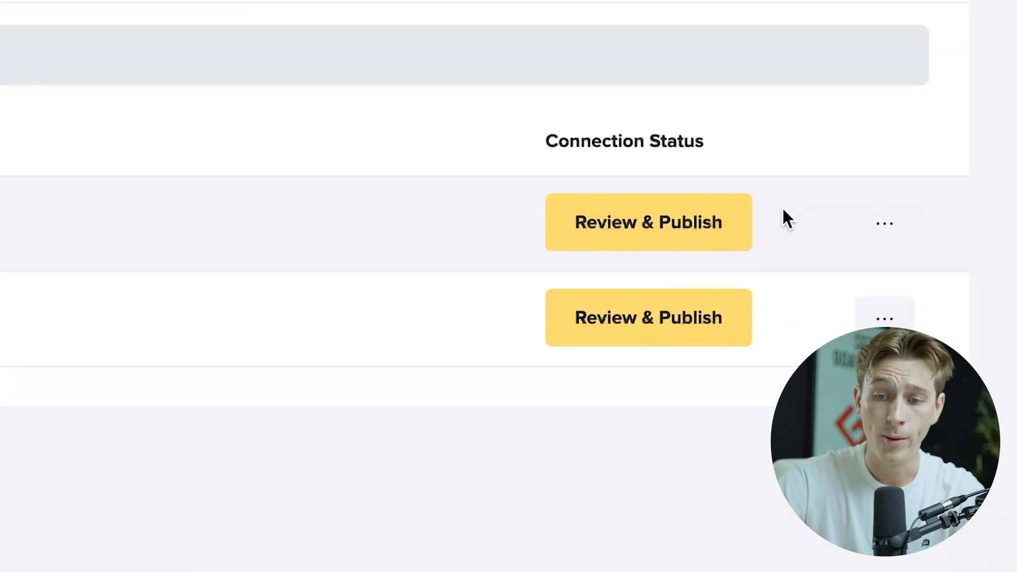
{"action": "left_click", "coordinate": [852, 280]}
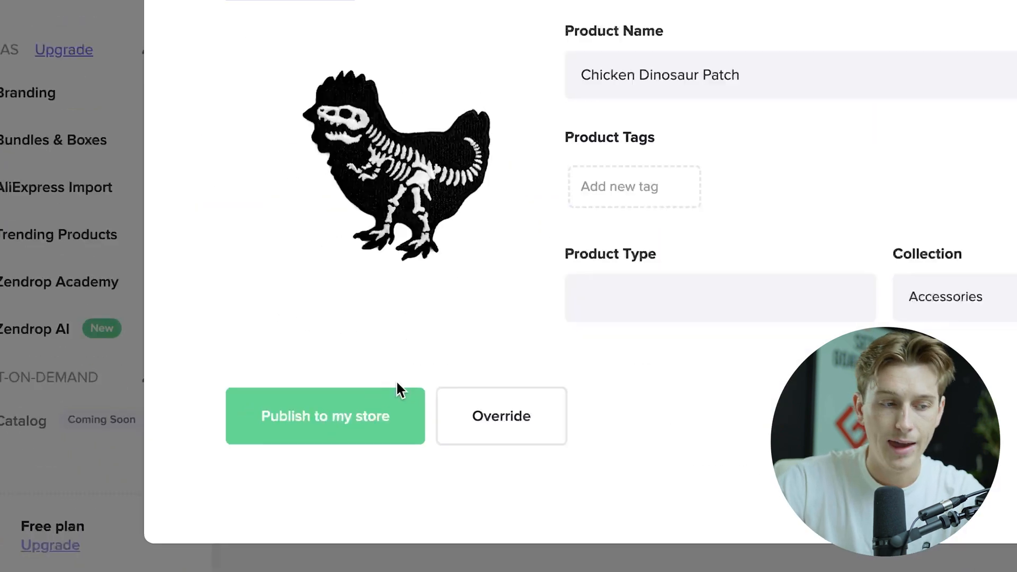
{"action": "left_click", "coordinate": [427, 385]}
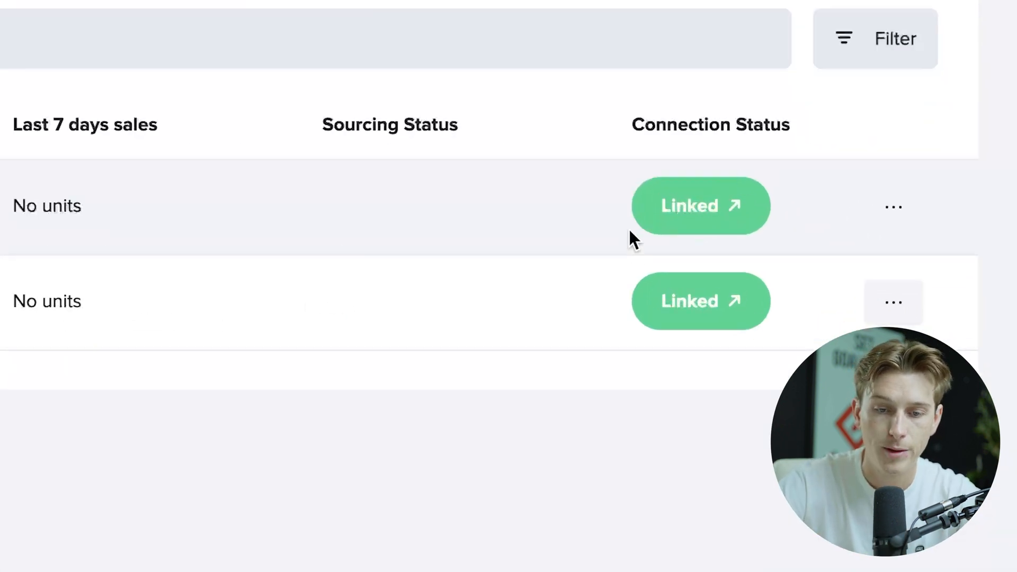
{"action": "left_click", "coordinate": [673, 209]}
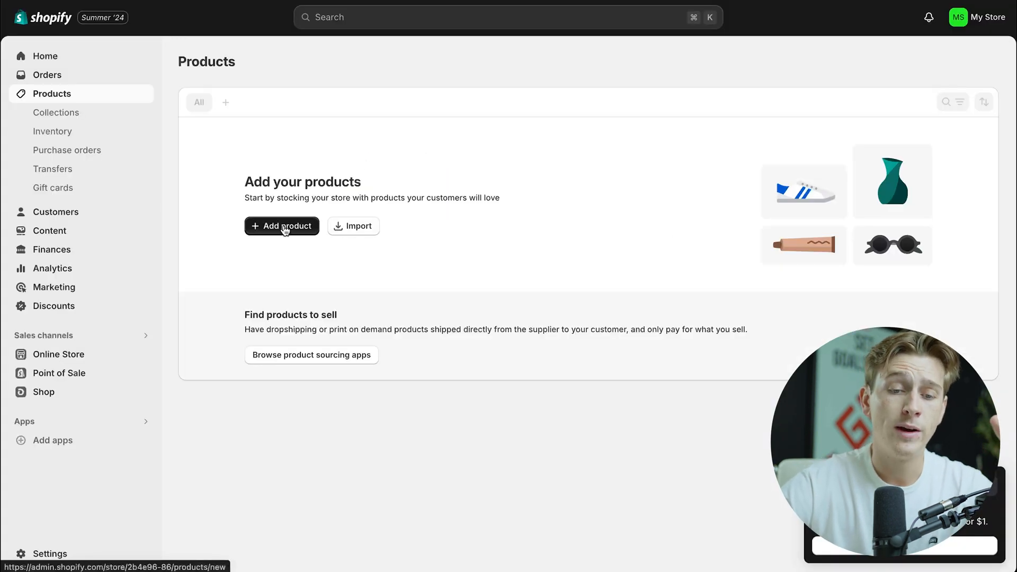
- Start a new product in Shopify titled "T-shirt" with the description "shirt that looks cool"
{"action": "left_click", "coordinate": [298, 228]}
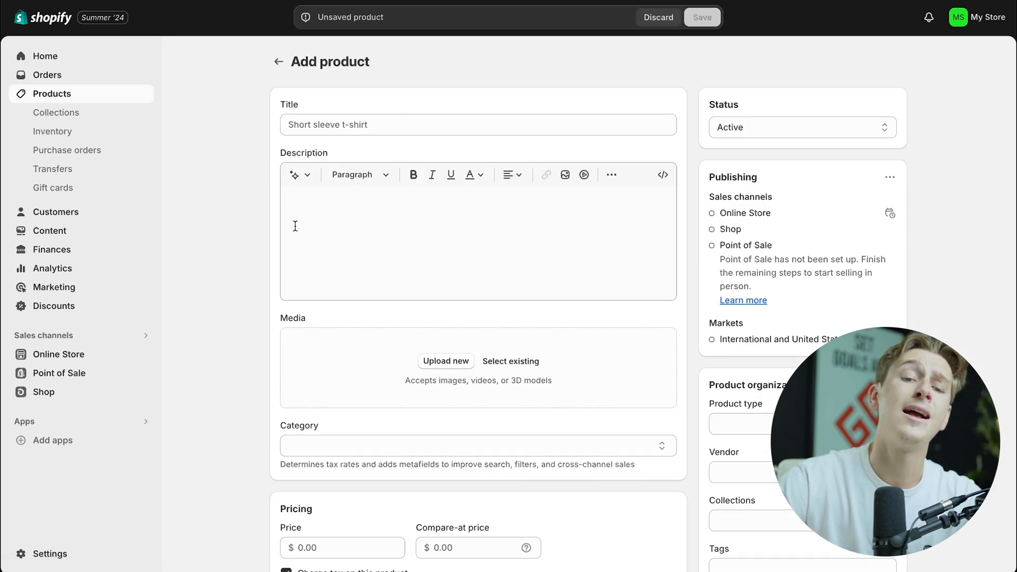
{"action": "left_click", "coordinate": [383, 116]}
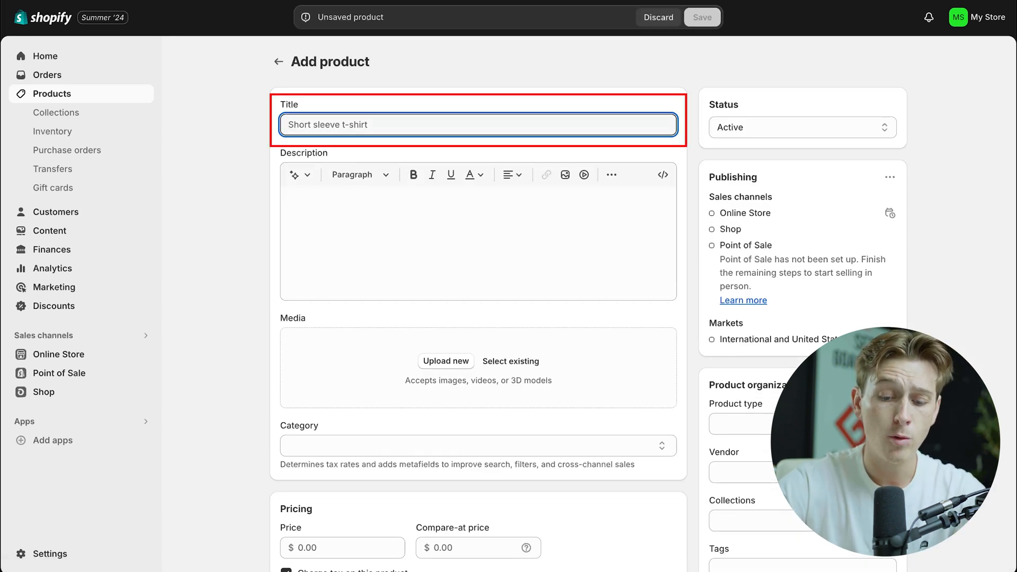
{"action": "type", "text": "T-shirt"}
{"action": "left_click", "coordinate": [362, 207]}
{"action": "type", "text": "shirt that looks cool"}
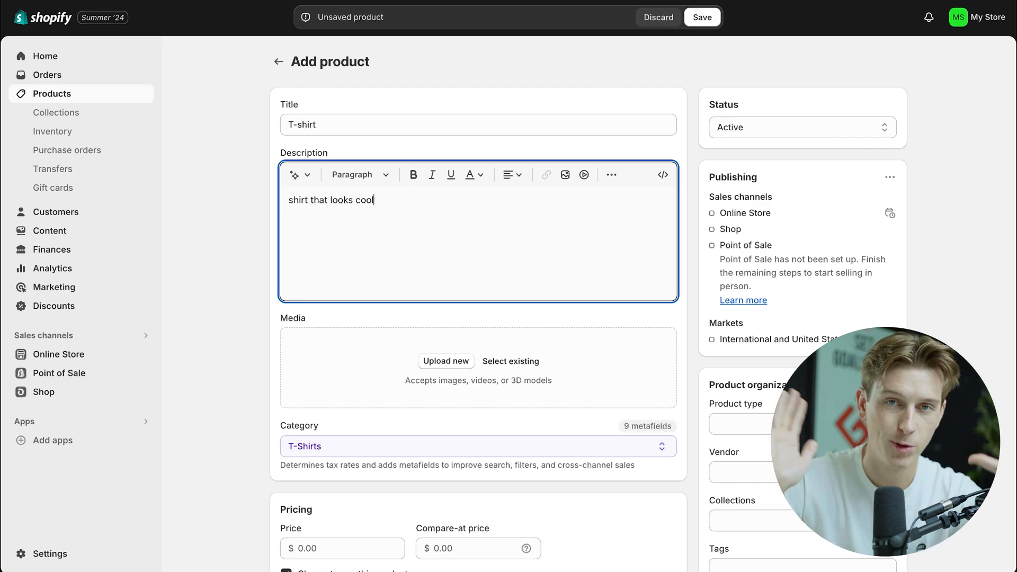
- Upload "glacé t-shirt with model 2.png" from the Beige T-Shirt folder as the product's media
{"action": "left_click", "coordinate": [441, 317]}
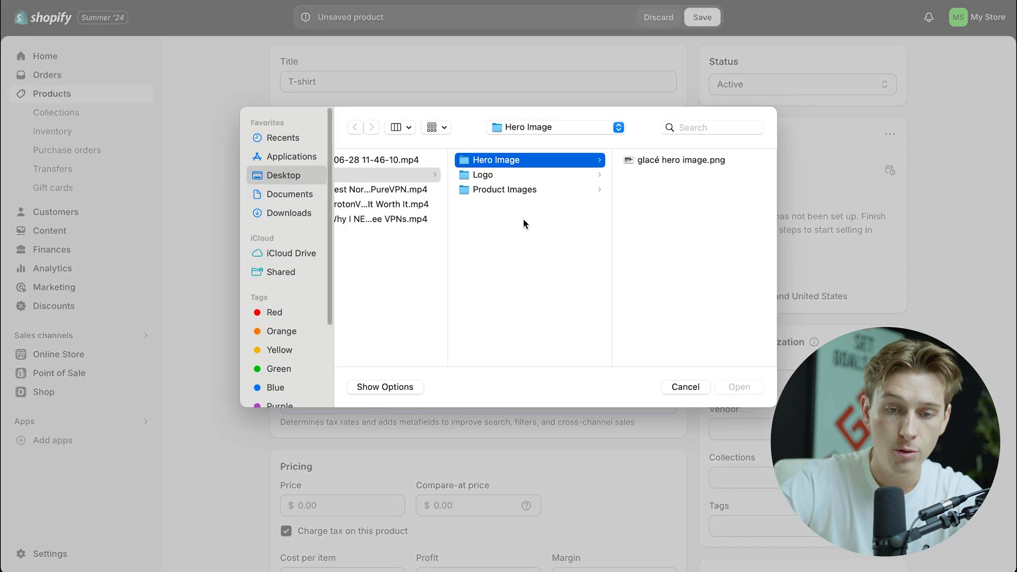
{"action": "left_click", "coordinate": [539, 175]}
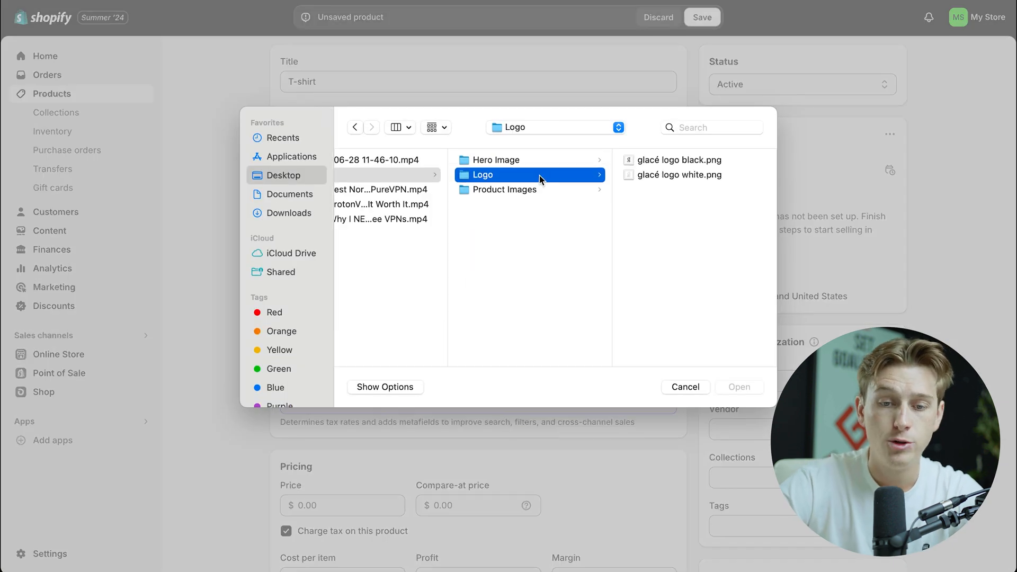
{"action": "key", "text": "Down"}
{"action": "key", "text": "Right"}
{"action": "key", "text": "Right"}
{"action": "key", "text": "Down"}
{"action": "key", "text": "Down"}
{"action": "key", "text": "Up"}
{"action": "key", "text": "Up"}
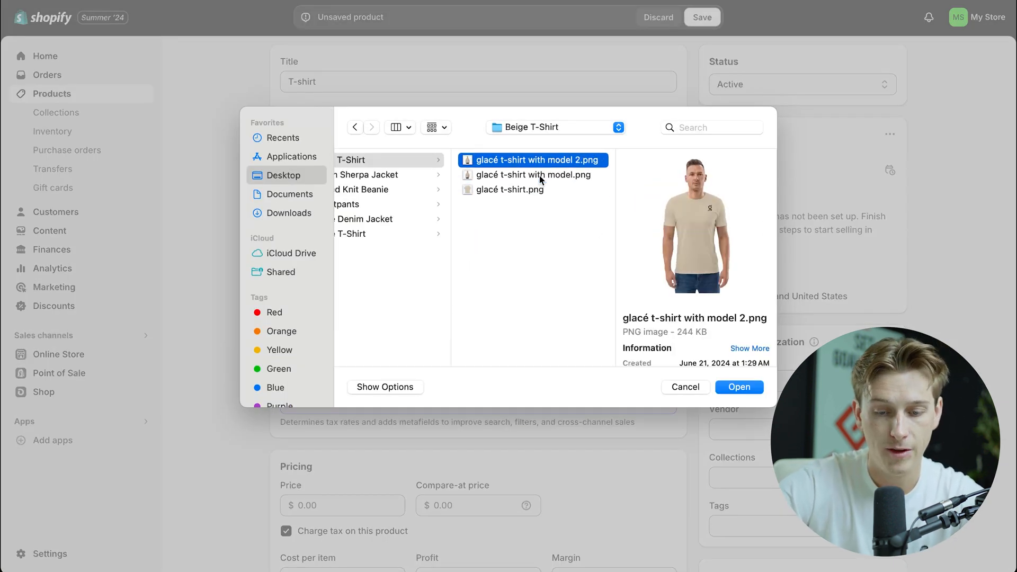
{"action": "key", "text": "Return"}
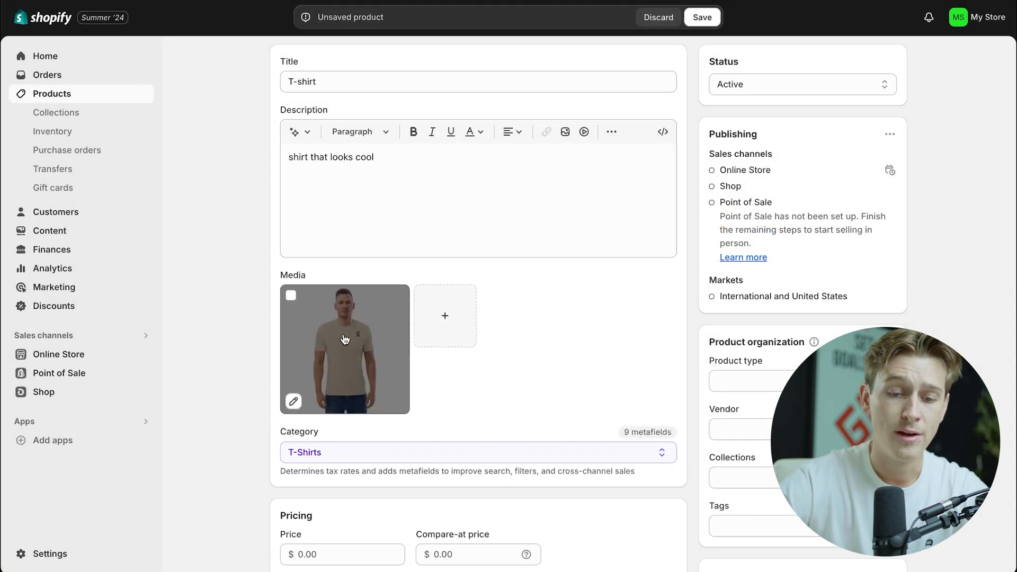
- Look at the store's files available as additional media for the T-shirt product
{"action": "scroll", "coordinate": [437, 413], "scroll_direction": "up", "scroll_amount": 1}
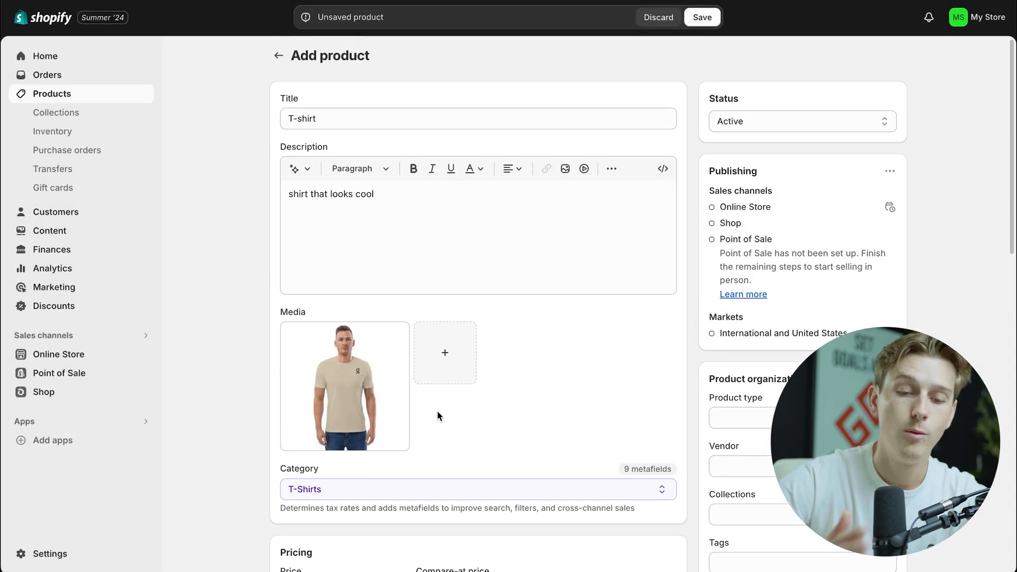
{"action": "left_click", "coordinate": [445, 353]}
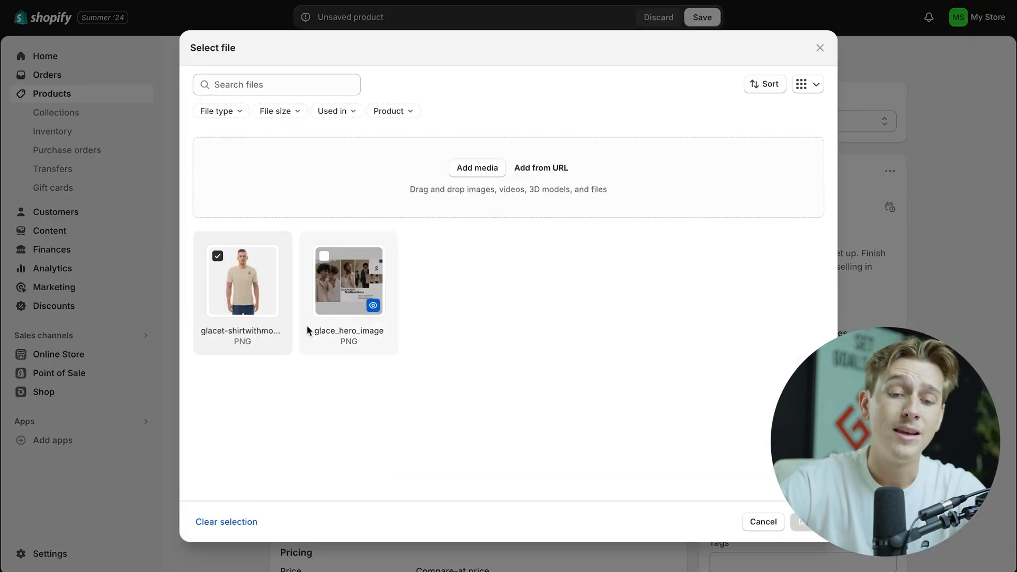
{"action": "left_click", "coordinate": [773, 521]}
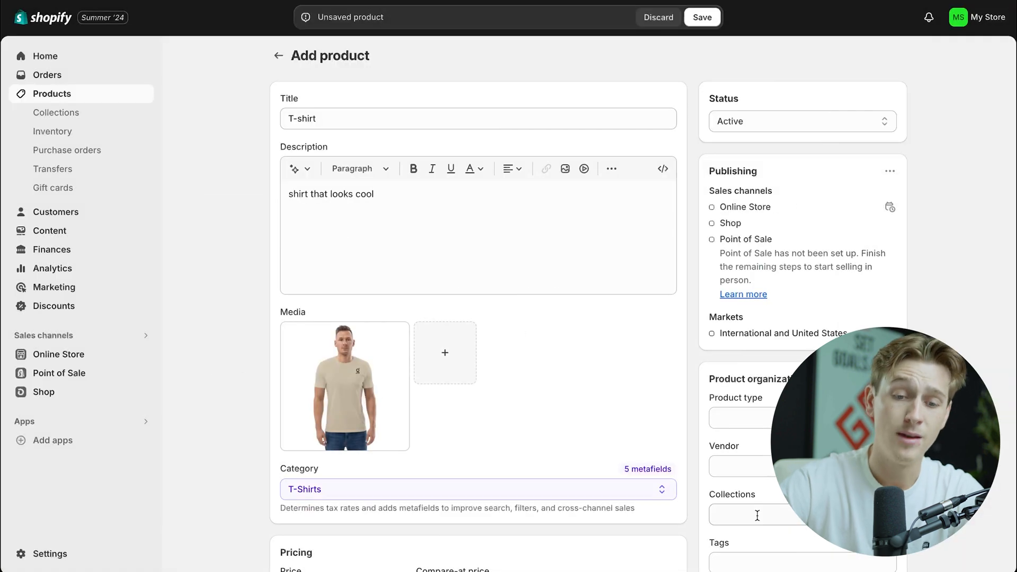
- Examine the T-shirt product's pricing, inventory, shipping, variants, category metafields and search engine listing sections
{"action": "scroll", "coordinate": [506, 319], "scroll_direction": "down", "scroll_amount": 3}
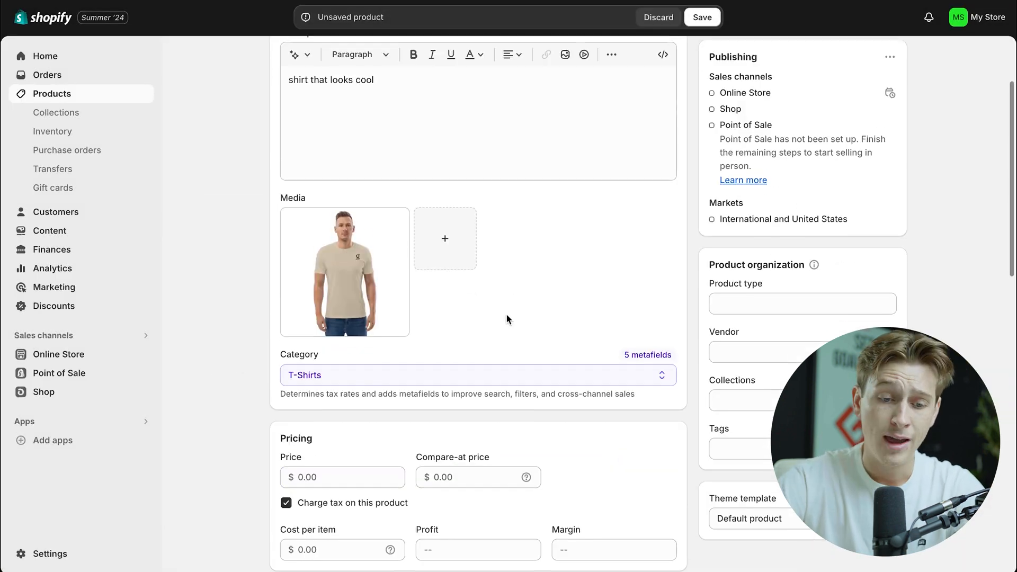
{"action": "scroll", "coordinate": [506, 263], "scroll_direction": "down", "scroll_amount": 3}
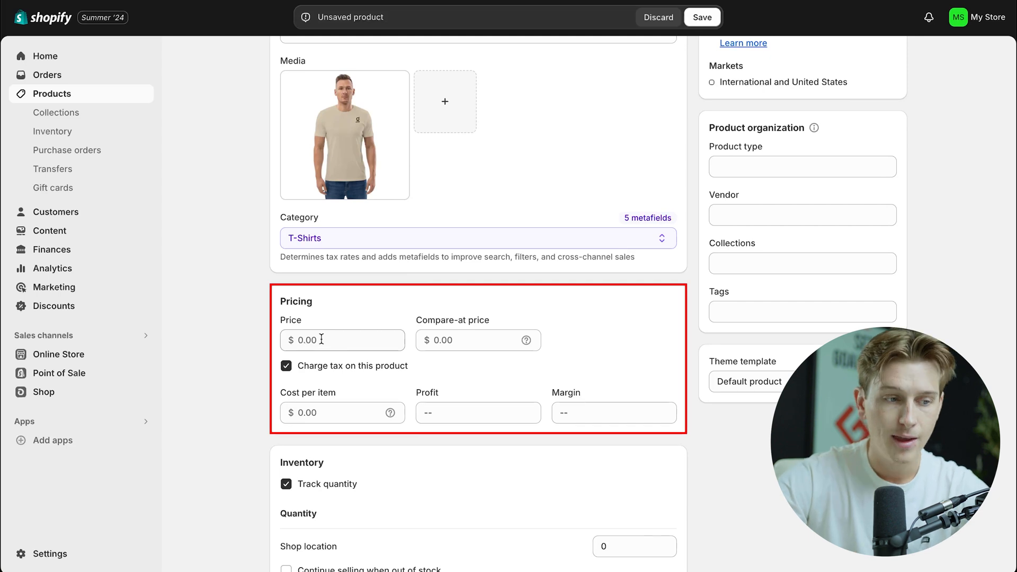
{"action": "scroll", "coordinate": [460, 333], "scroll_direction": "down", "scroll_amount": 1}
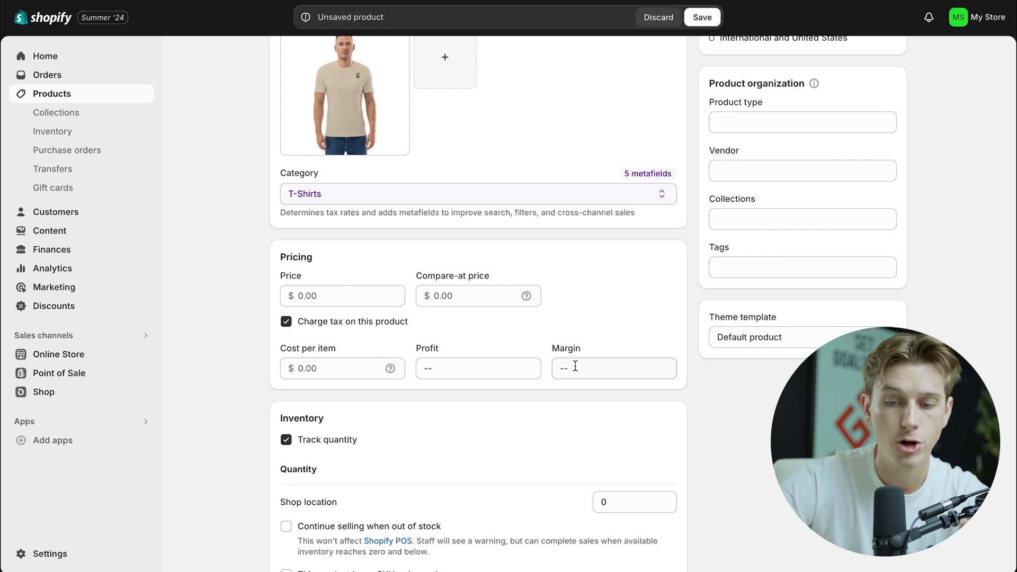
{"action": "scroll", "coordinate": [575, 365], "scroll_direction": "down", "scroll_amount": 2}
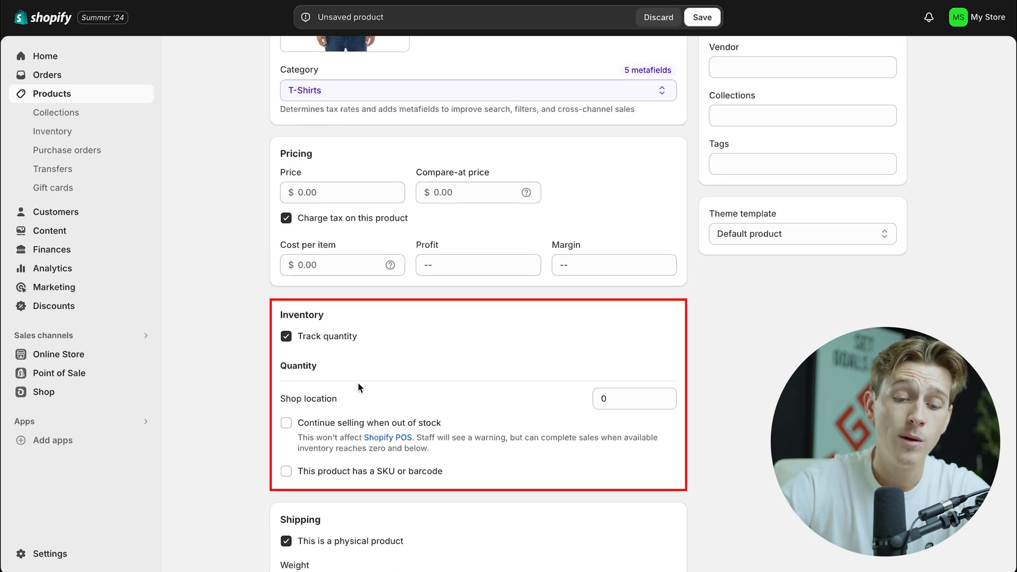
{"action": "scroll", "coordinate": [357, 383], "scroll_direction": "down", "scroll_amount": 1}
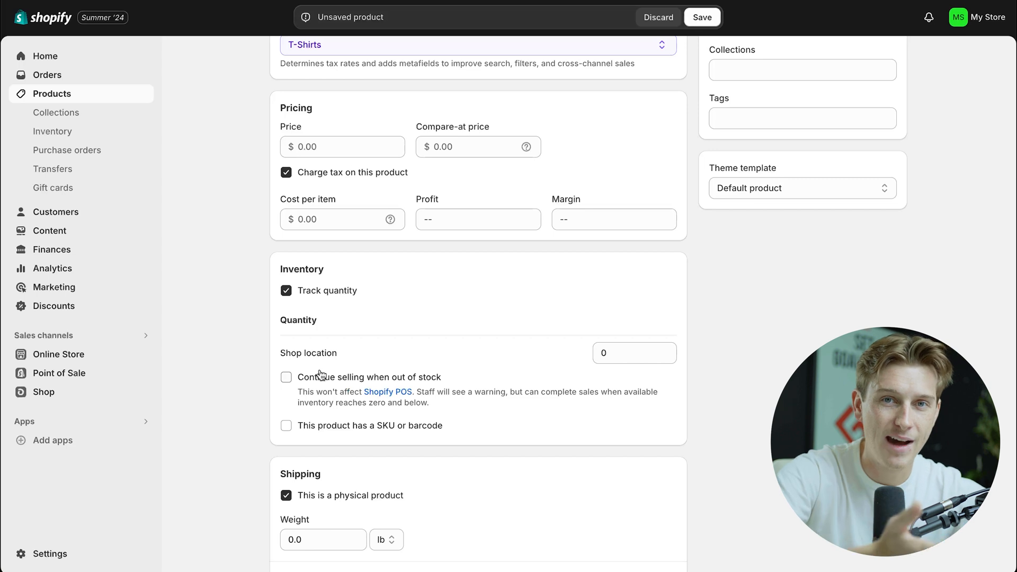
{"action": "scroll", "coordinate": [320, 375], "scroll_direction": "down", "scroll_amount": 4}
{"action": "left_click", "coordinate": [343, 224]}
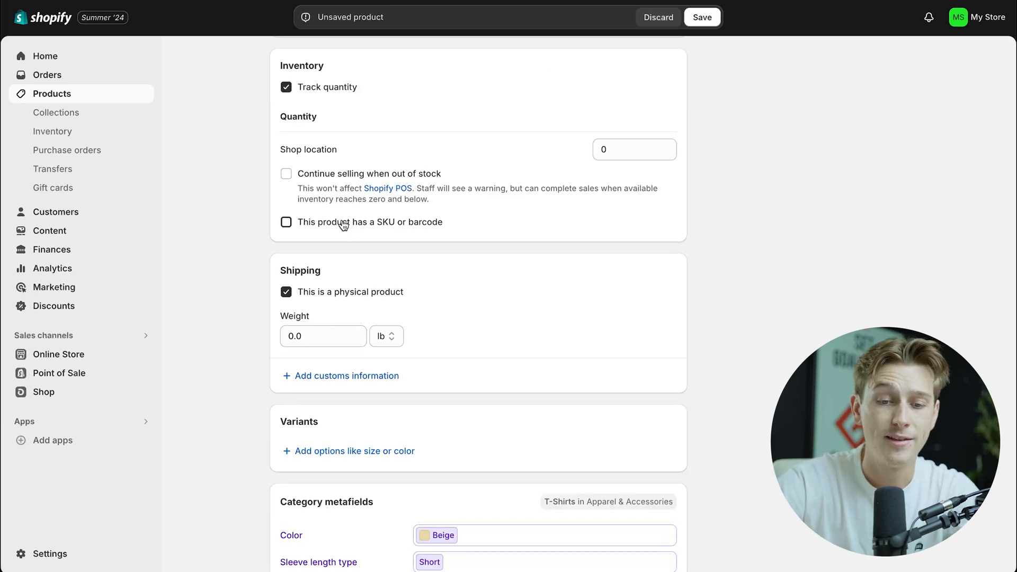
{"action": "left_click", "coordinate": [318, 222]}
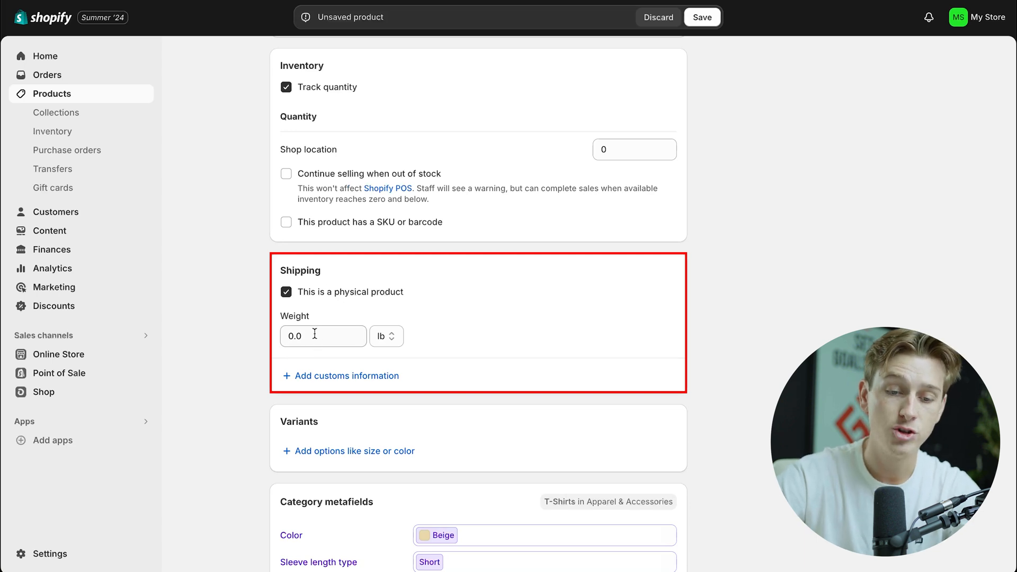
{"action": "scroll", "coordinate": [372, 332], "scroll_direction": "down", "scroll_amount": 3}
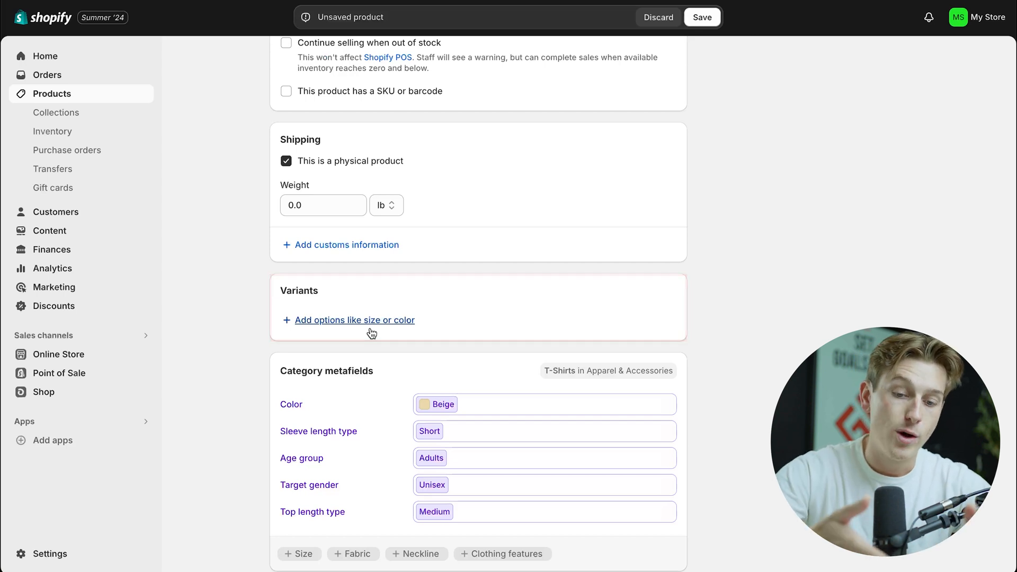
{"action": "scroll", "coordinate": [424, 402], "scroll_direction": "down", "scroll_amount": 3}
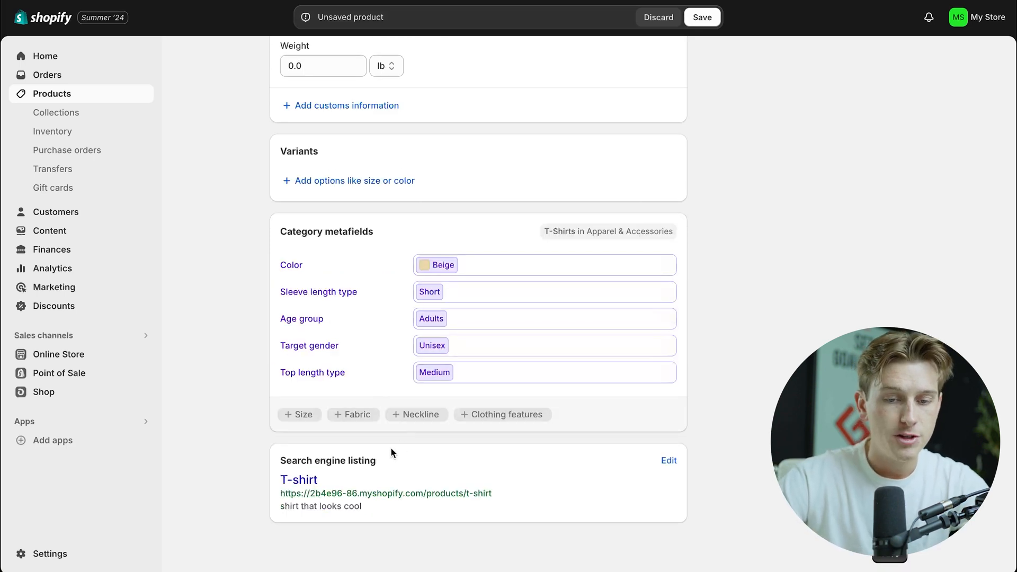
{"action": "scroll", "coordinate": [371, 317], "scroll_direction": "up", "scroll_amount": 15}
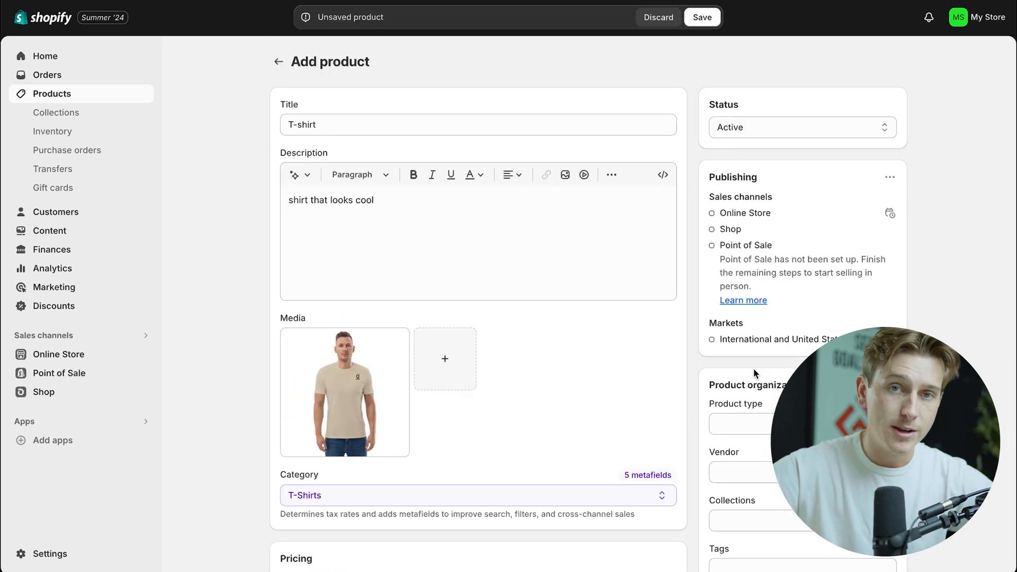